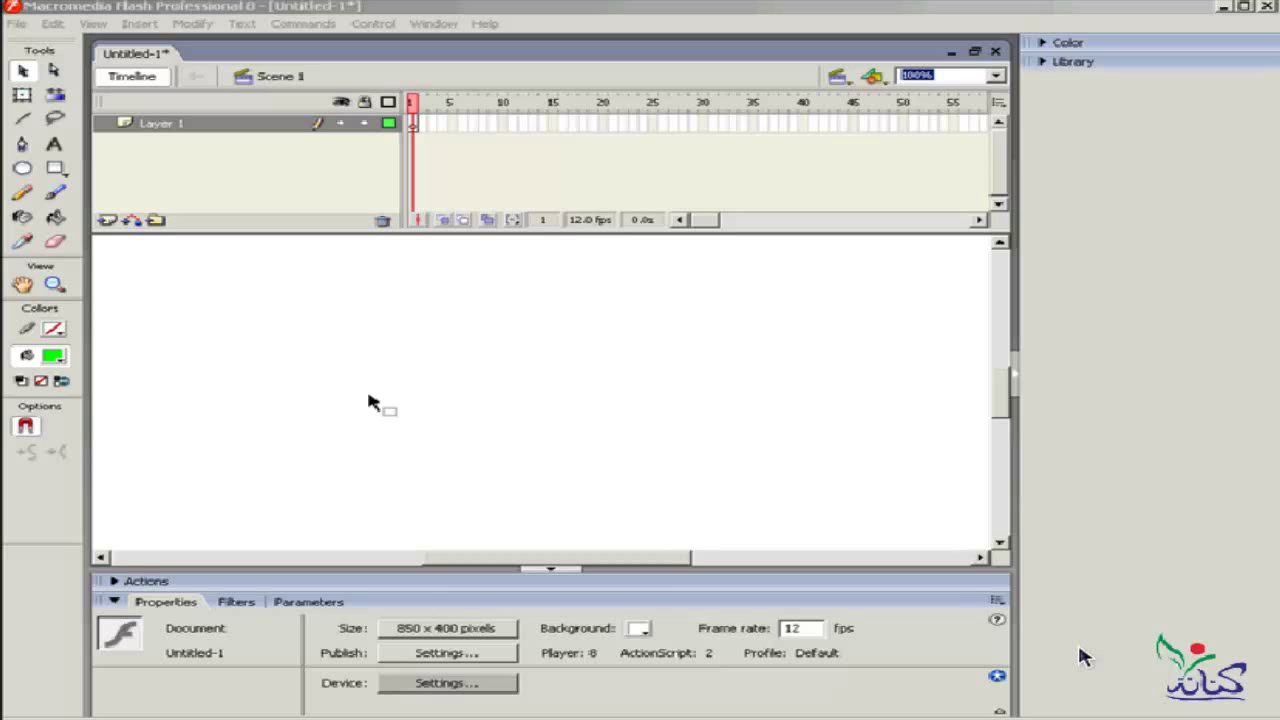
- Select the Brush tool and review its size and shape lists, leaving both unchanged
{"action": "left_click", "coordinate": [56, 194]}
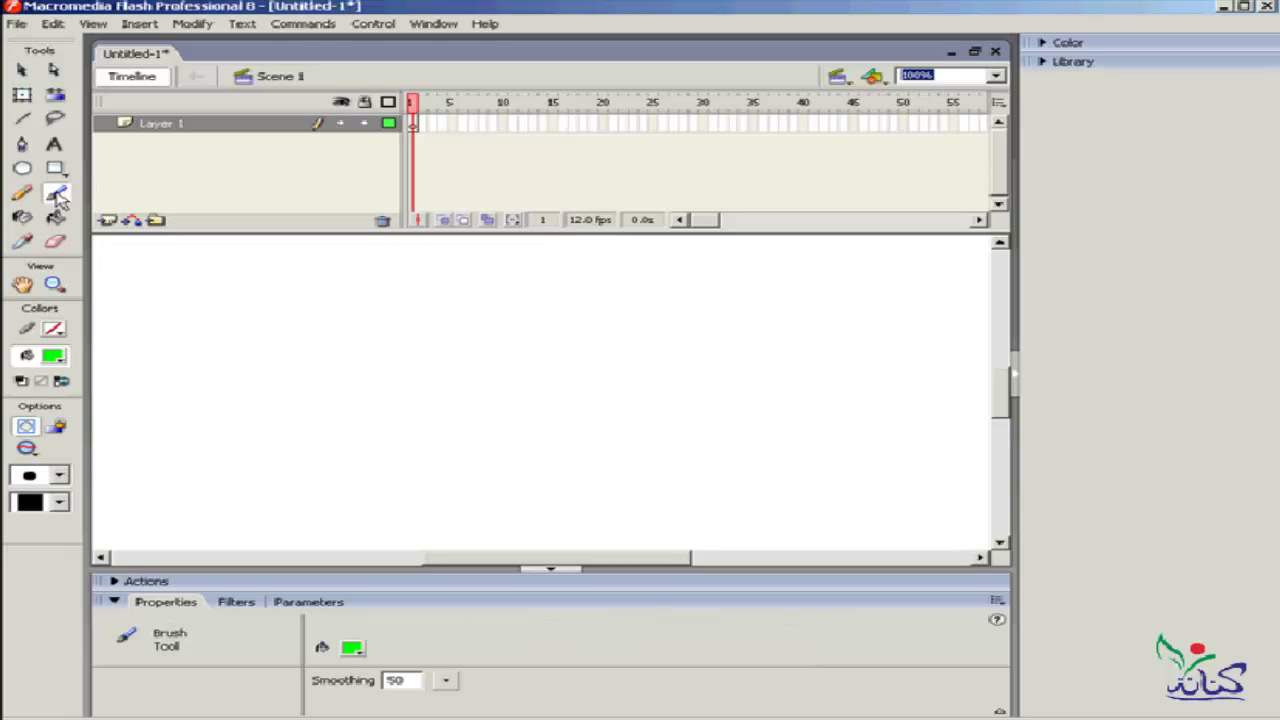
{"action": "left_click", "coordinate": [60, 477]}
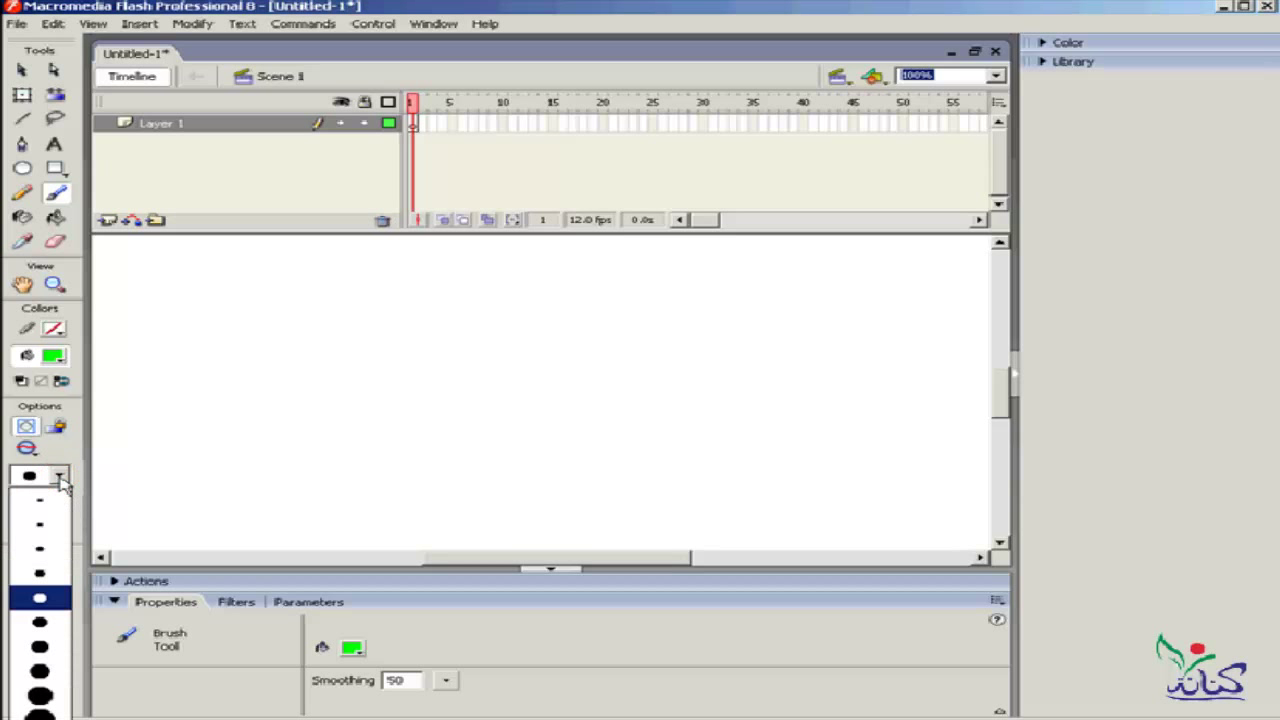
{"action": "left_click", "coordinate": [60, 477]}
{"action": "left_click", "coordinate": [62, 503]}
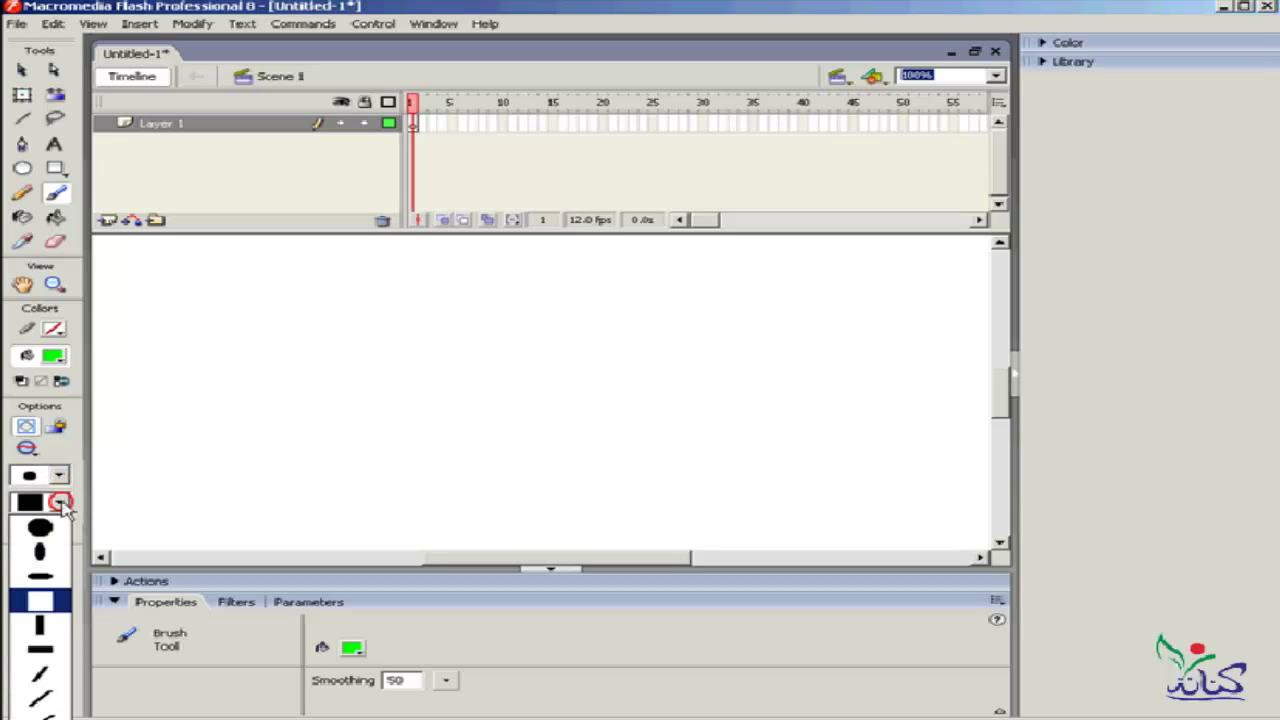
{"action": "left_click", "coordinate": [62, 505]}
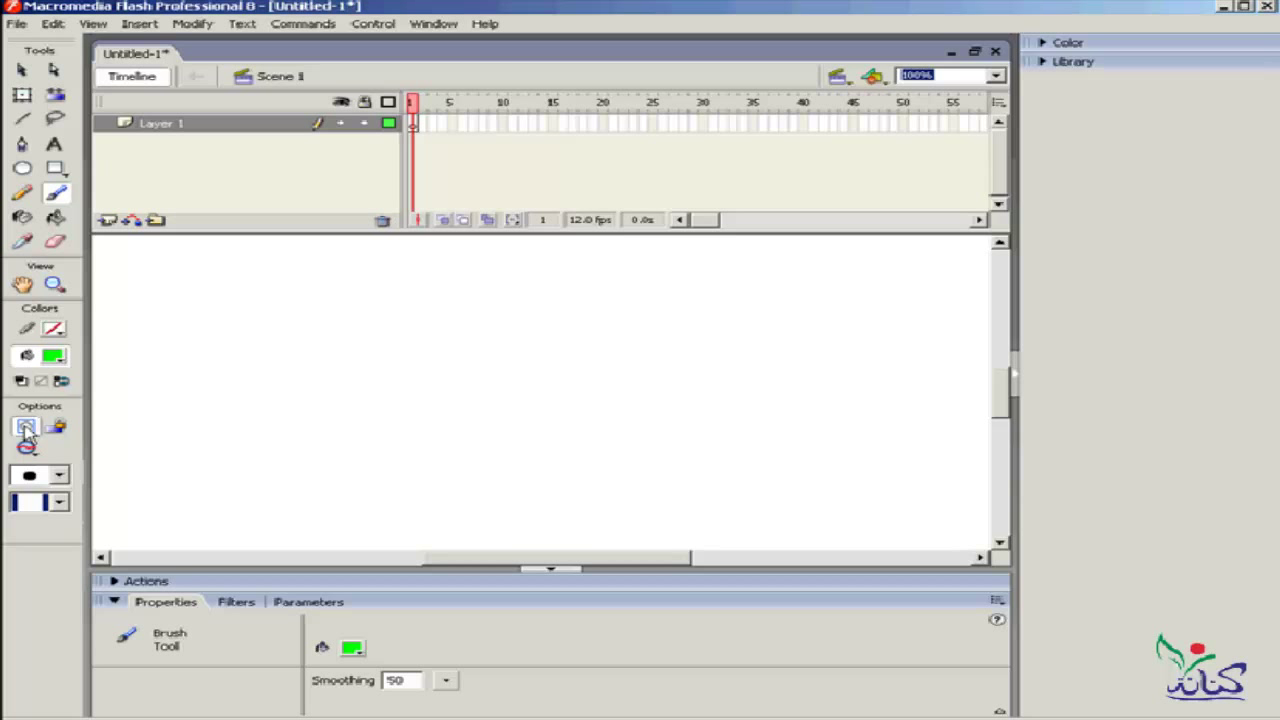
{"action": "mouse_move", "coordinate": [793, 282]}
{"action": "left_mouse_down"}
{"action": "mouse_move", "coordinate": [654, 310]}
{"action": "mouse_move", "coordinate": [782, 279]}
{"action": "left_mouse_up"}
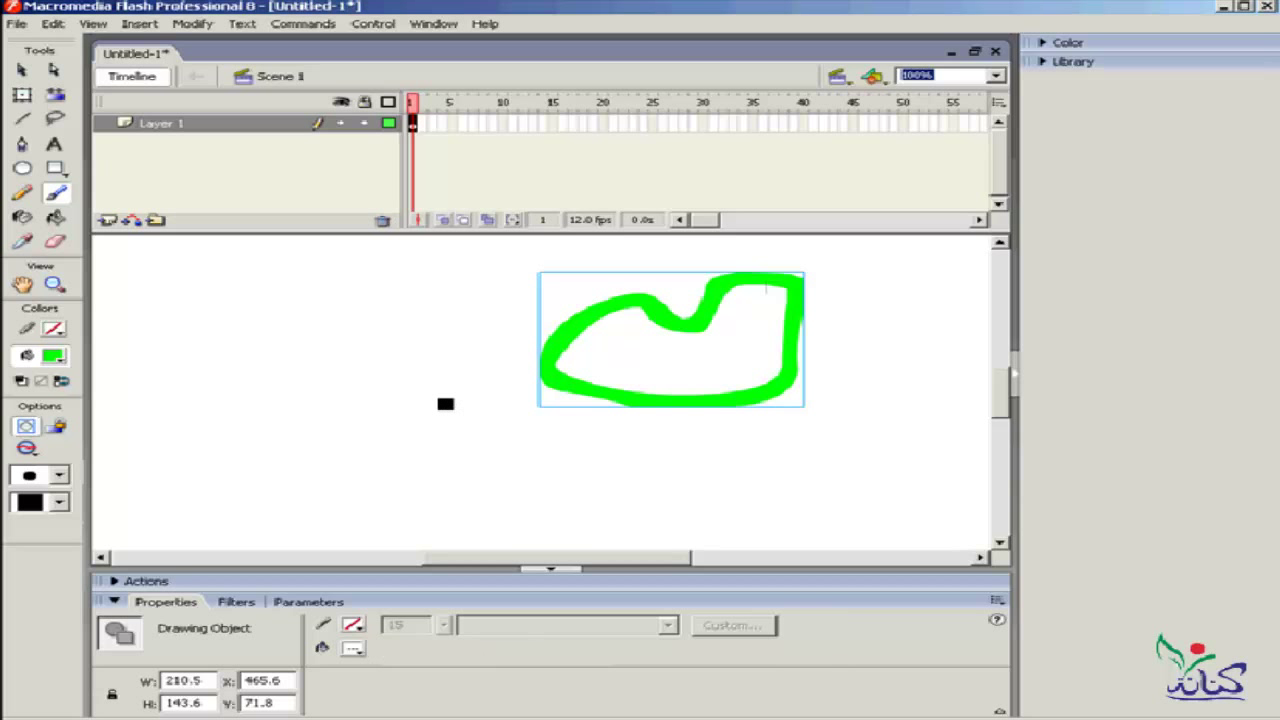
{"action": "key", "text": "Delete"}
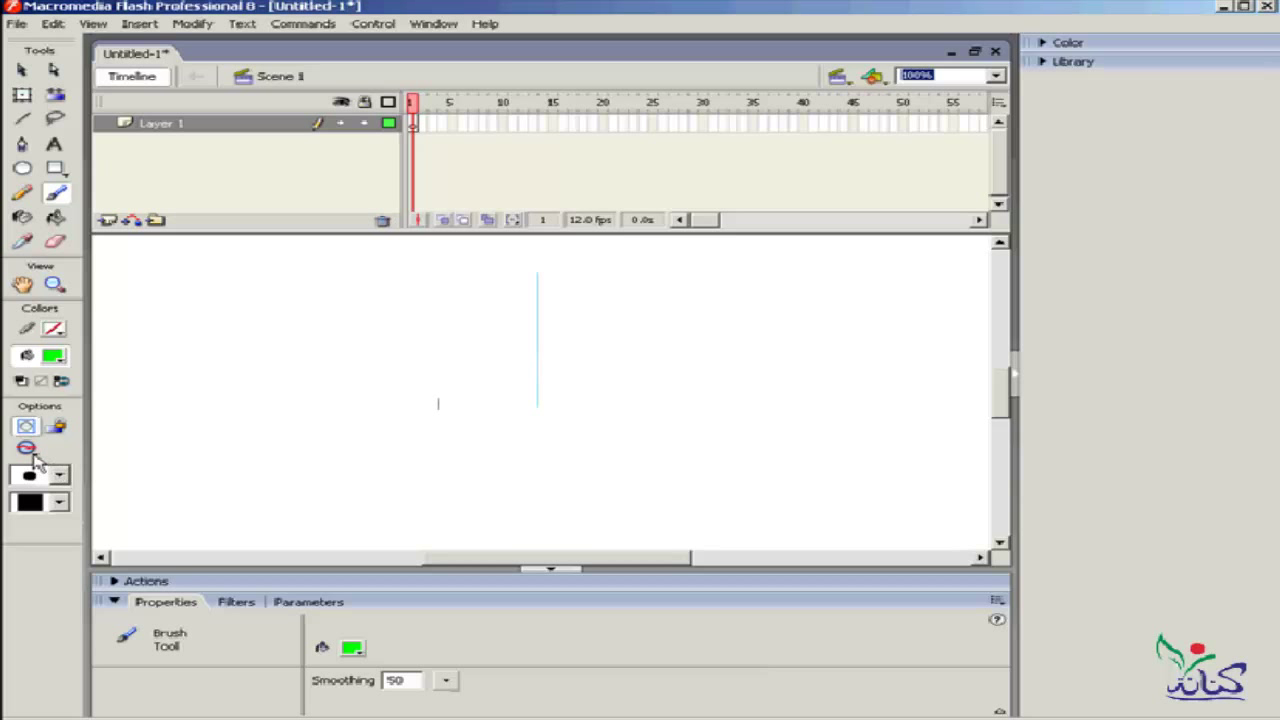
- Review the Brush Mode list twice, keeping Paint Normal, then select the Oval tool
{"action": "left_click", "coordinate": [28, 450]}
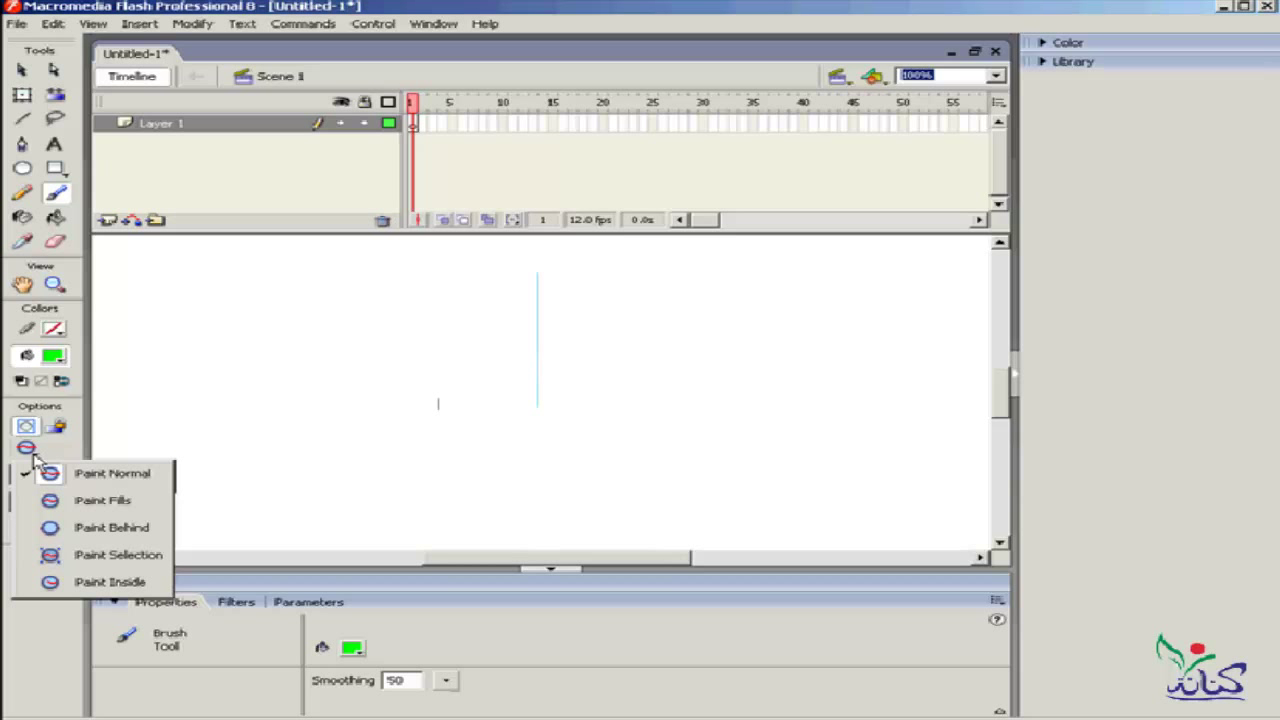
{"action": "left_click", "coordinate": [38, 466]}
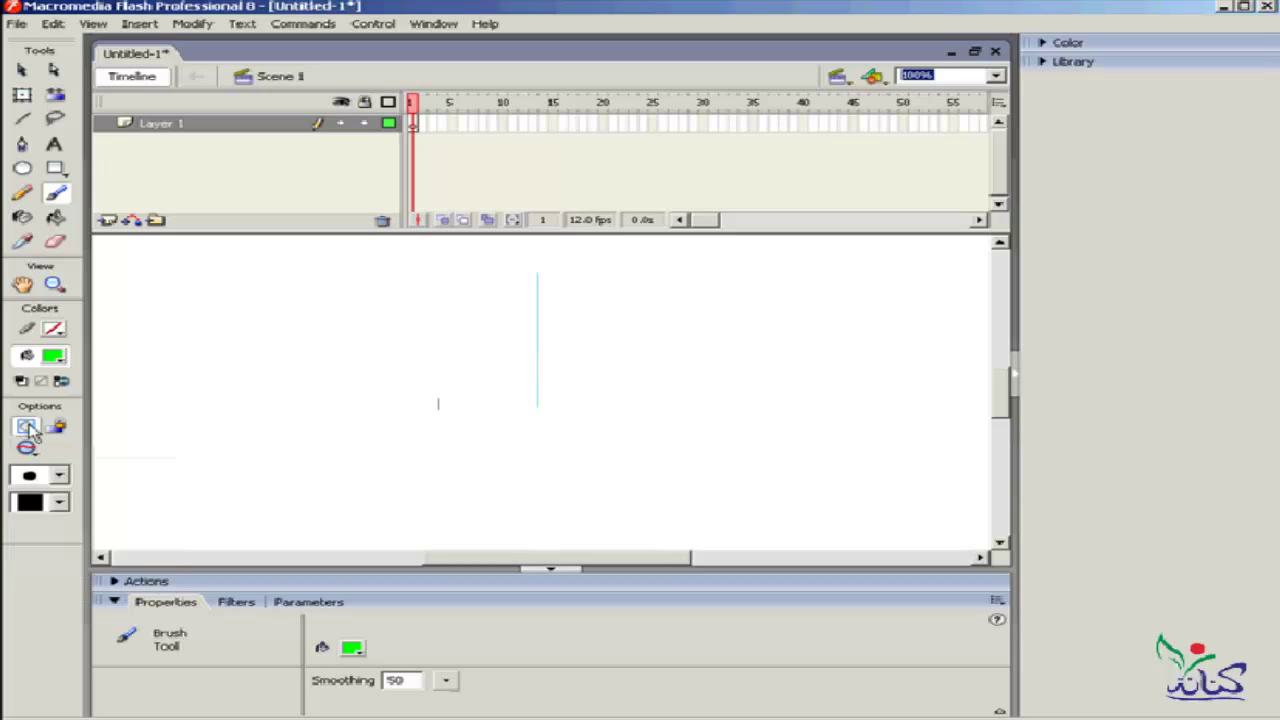
{"action": "left_click", "coordinate": [28, 450]}
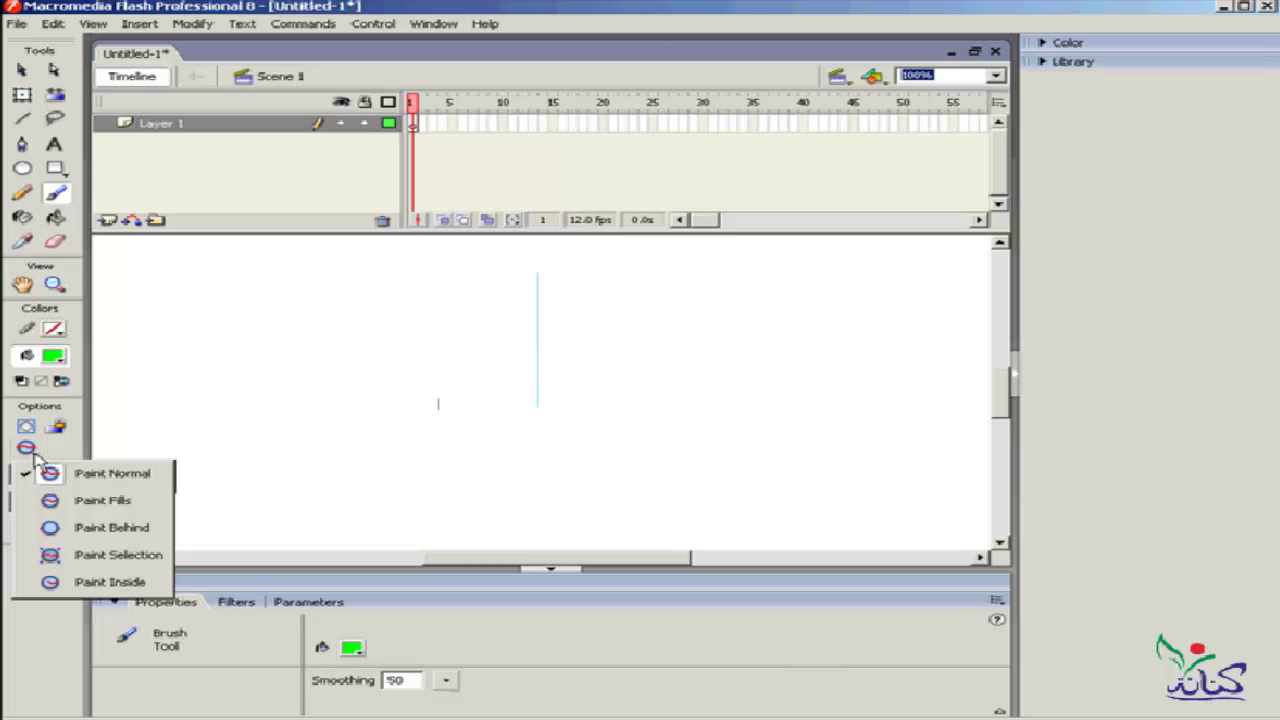
{"action": "left_click", "coordinate": [40, 470]}
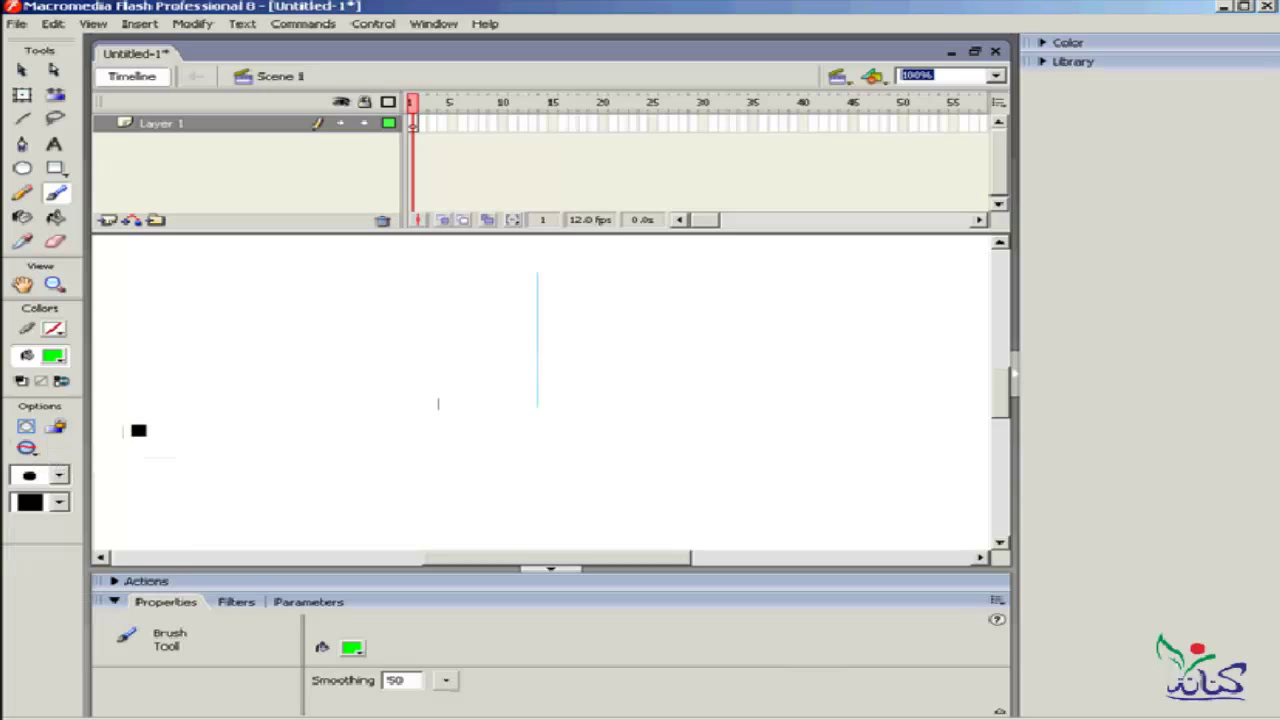
{"action": "left_click", "coordinate": [22, 168]}
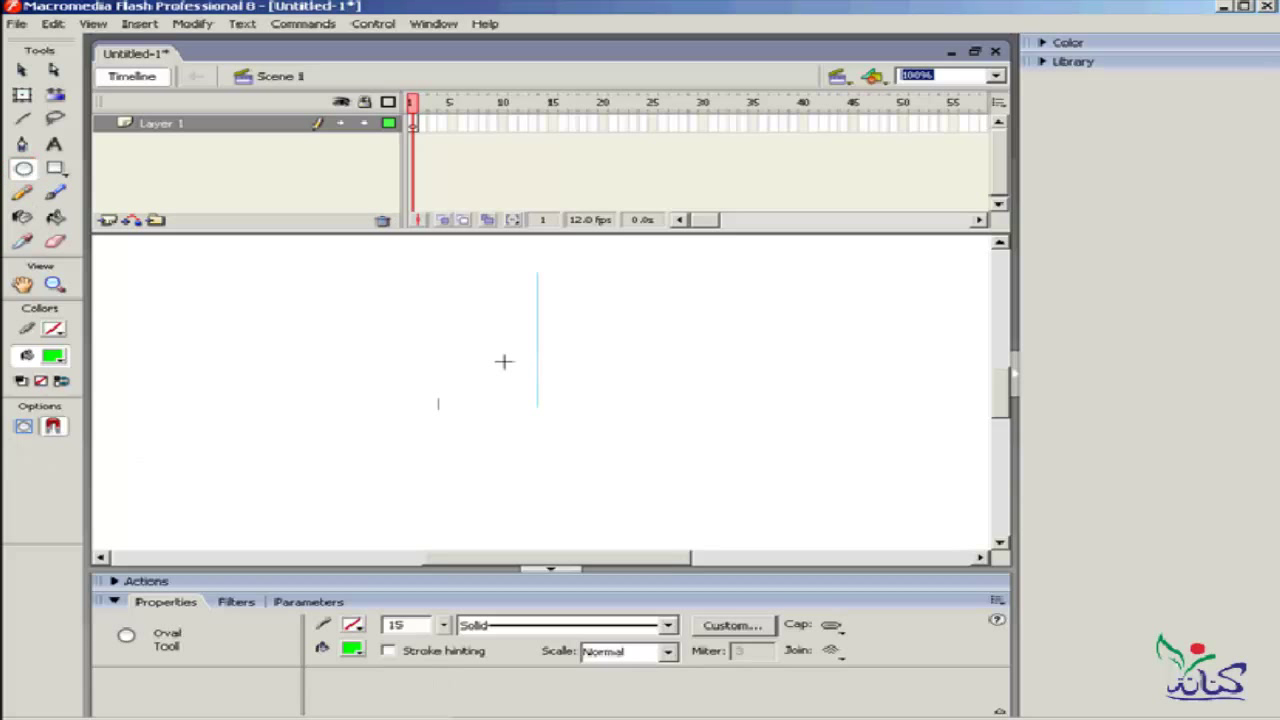
- Drag out a green-filled, outline-free oval right of the stage centre, then reselect the Brush
{"action": "left_click_drag", "start_coordinate": [858, 284], "coordinate": [597, 458]}
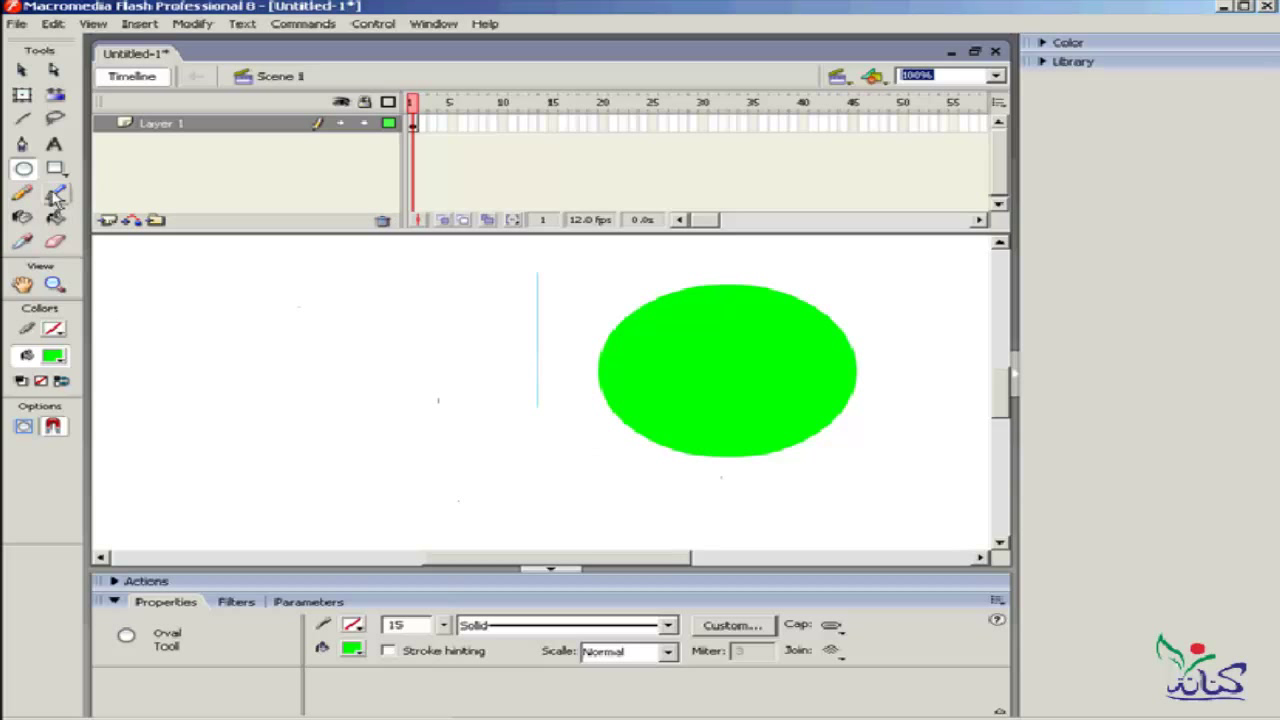
{"action": "left_click", "coordinate": [57, 195]}
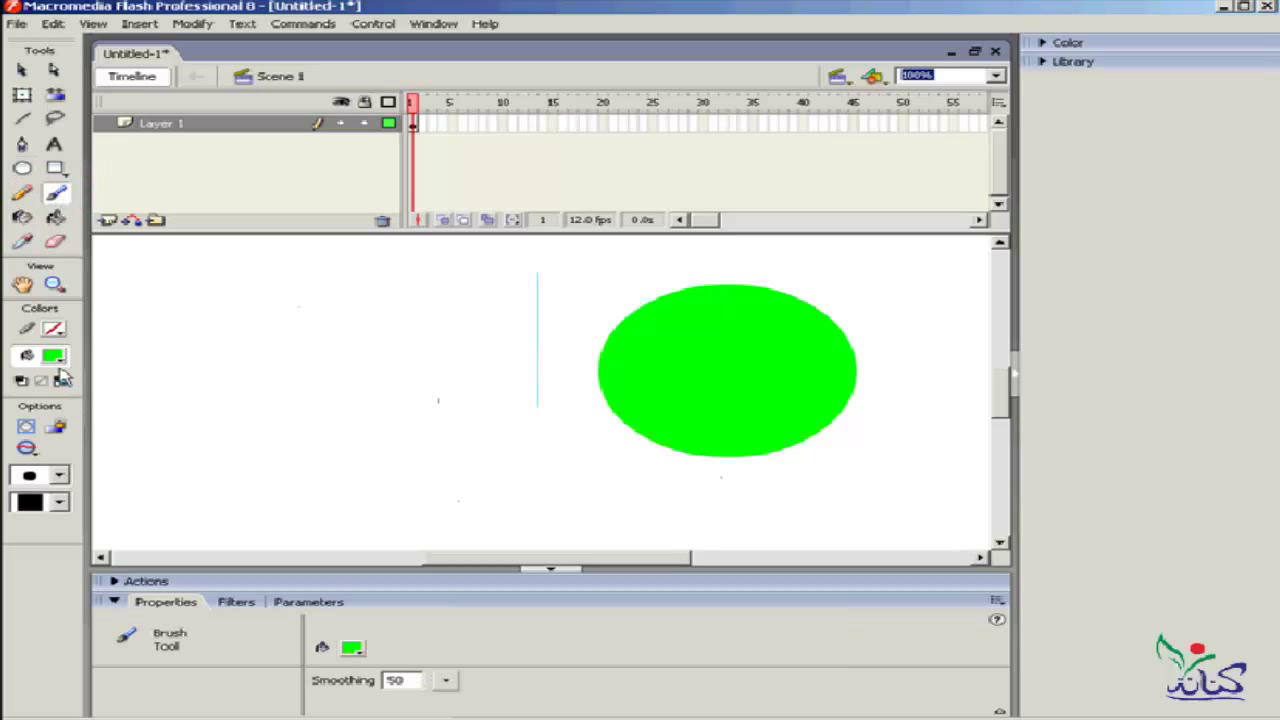
- Set the brush colour to blue and paint a thick spiral over the green oval trailing left
{"action": "left_click", "coordinate": [56, 355]}
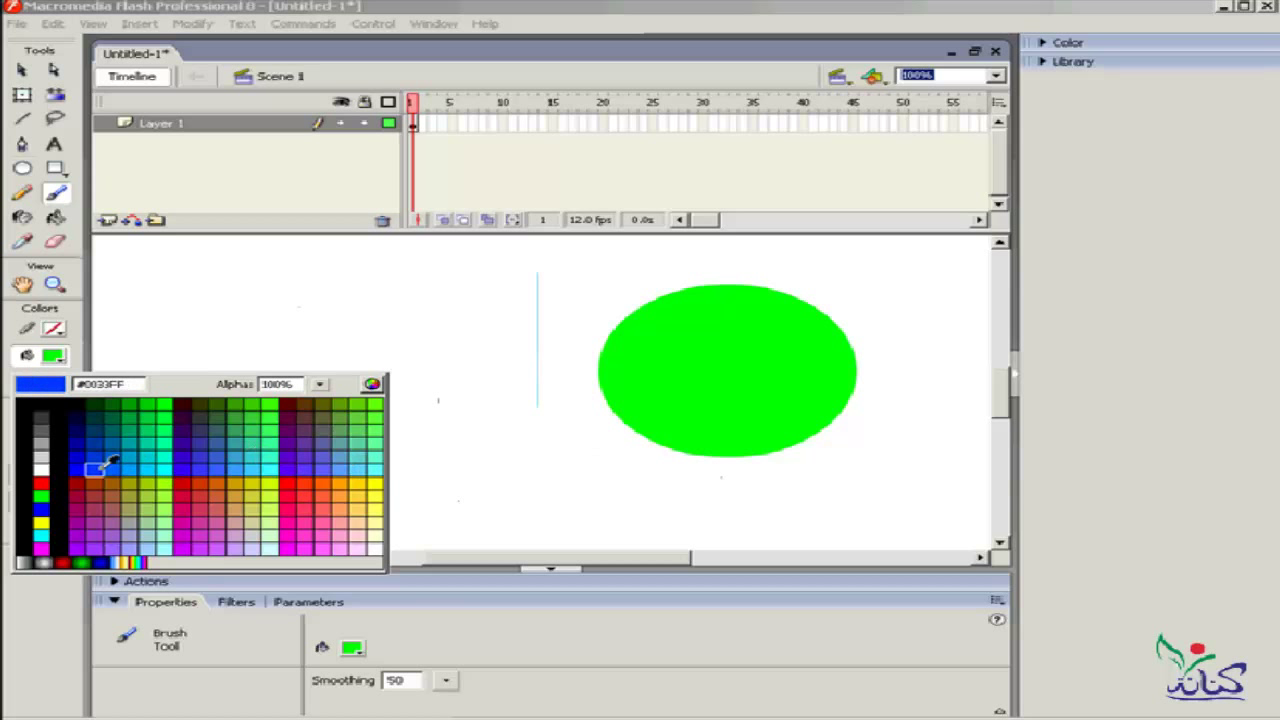
{"action": "left_click", "coordinate": [113, 463]}
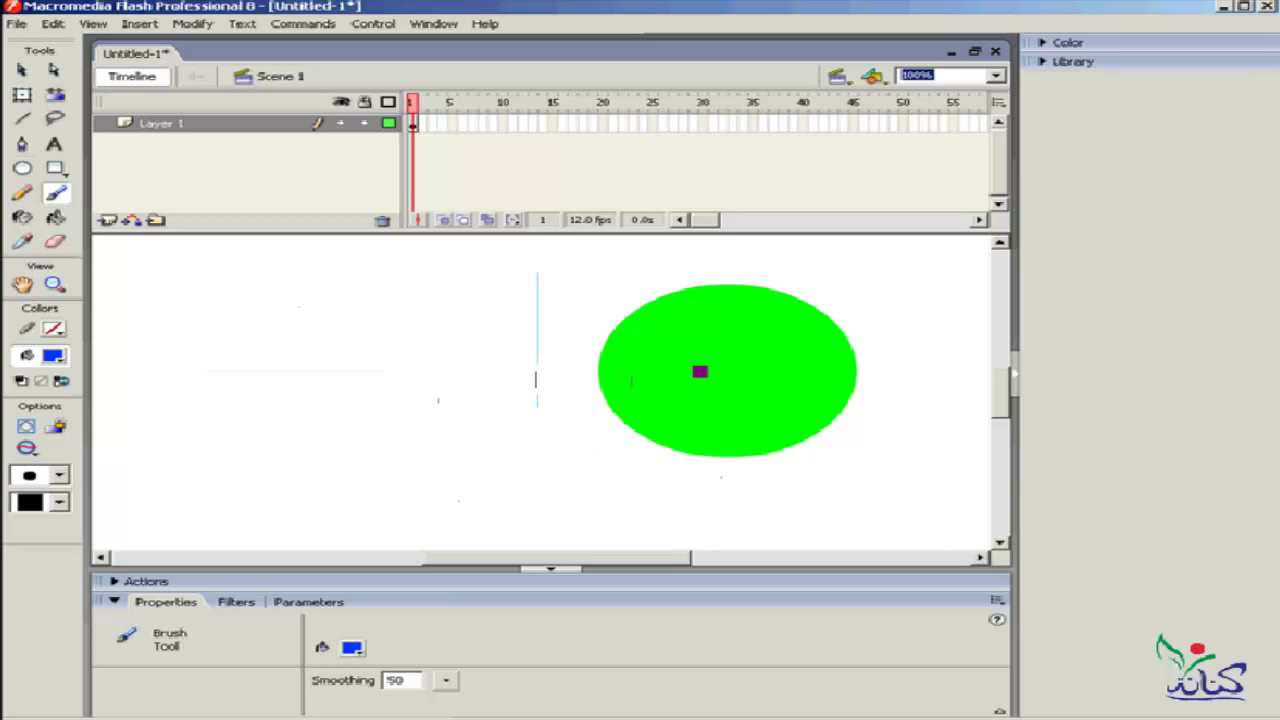
{"action": "mouse_move", "coordinate": [700, 371]}
{"action": "left_mouse_down"}
{"action": "mouse_move", "coordinate": [737, 346]}
{"action": "mouse_move", "coordinate": [737, 389]}
{"action": "mouse_move", "coordinate": [694, 391]}
{"action": "mouse_move", "coordinate": [656, 342]}
{"action": "mouse_move", "coordinate": [711, 409]}
{"action": "mouse_move", "coordinate": [349, 434]}
{"action": "mouse_move", "coordinate": [634, 377]}
{"action": "left_mouse_up"}
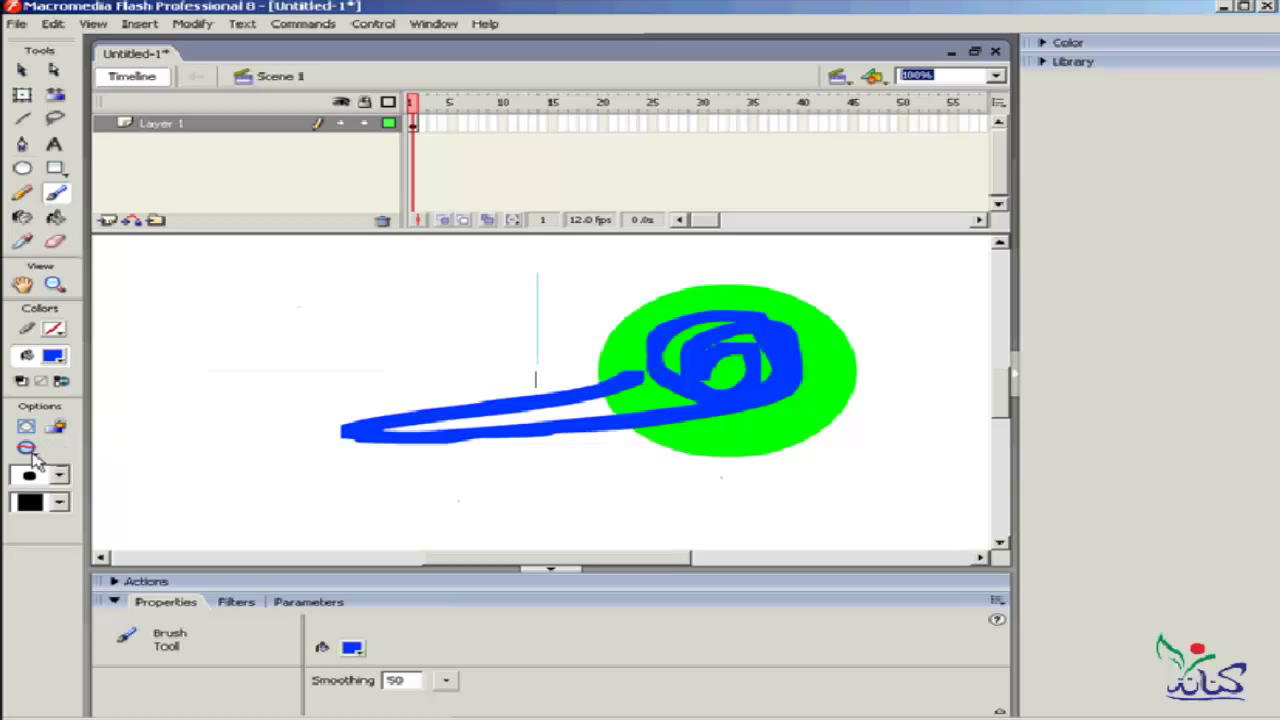
{"action": "left_click", "coordinate": [30, 449]}
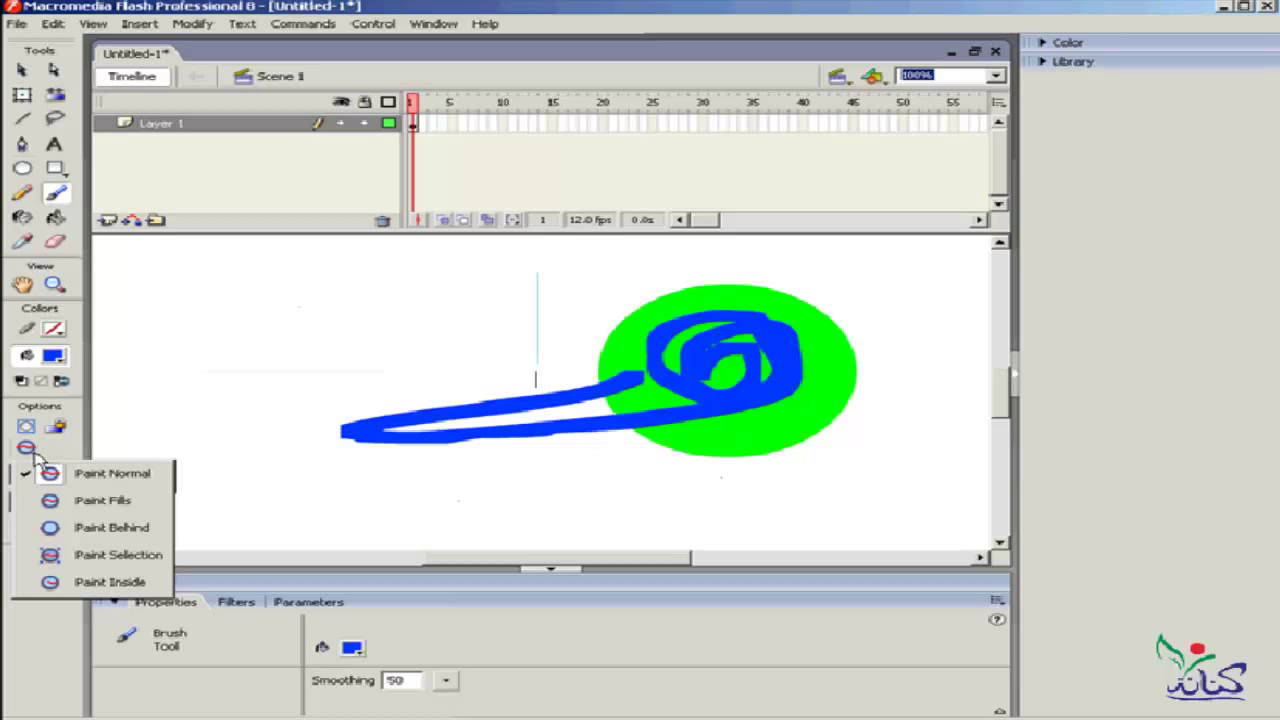
- In Paint Inside mode, brush blue rays outward from below, above and right of the circle
{"action": "left_click", "coordinate": [56, 584]}
{"action": "left_click_drag", "start_coordinate": [736, 514], "coordinate": [752, 313]}
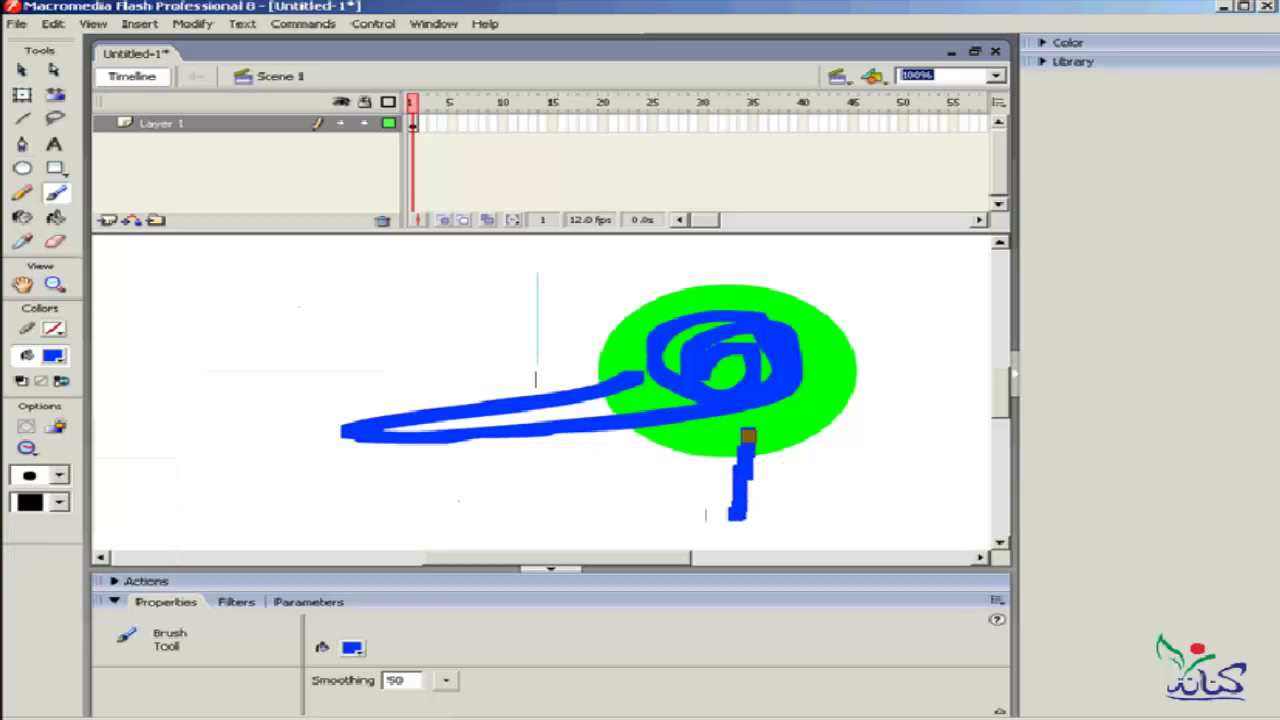
{"action": "left_click_drag", "start_coordinate": [752, 313], "coordinate": [753, 240]}
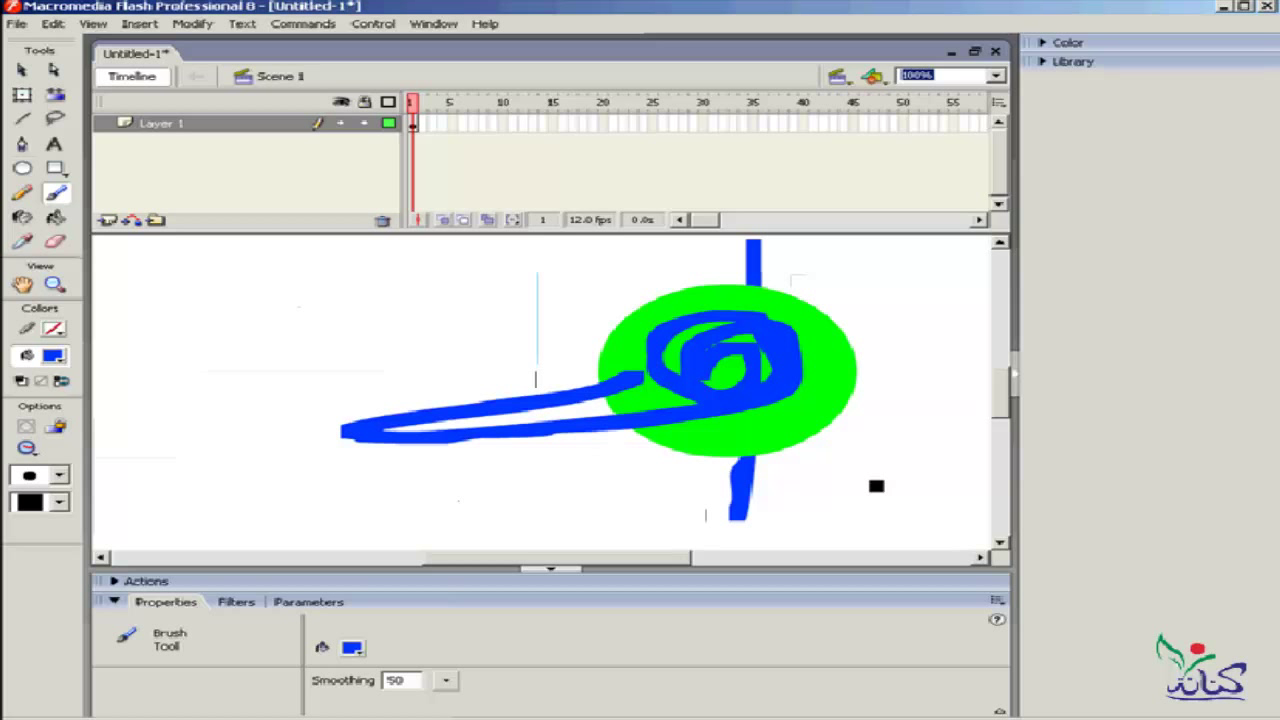
{"action": "left_click_drag", "start_coordinate": [955, 392], "coordinate": [838, 375]}
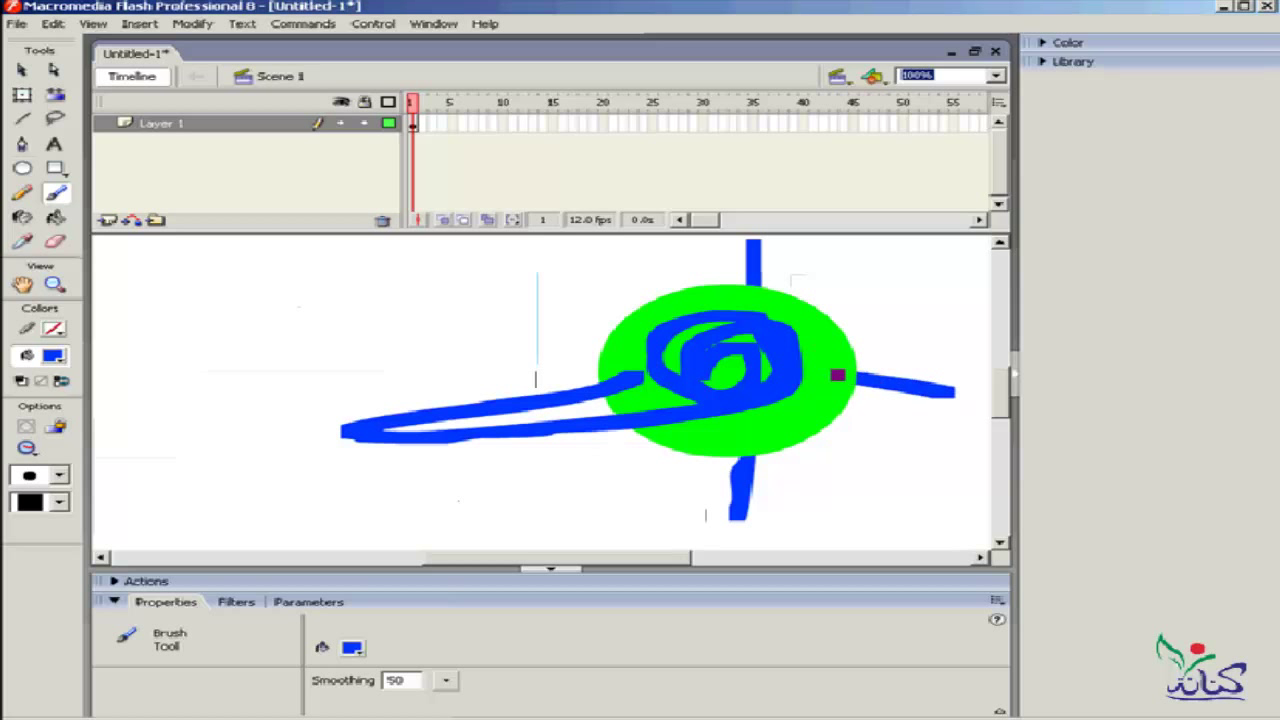
{"action": "left_click_drag", "start_coordinate": [629, 514], "coordinate": [688, 448]}
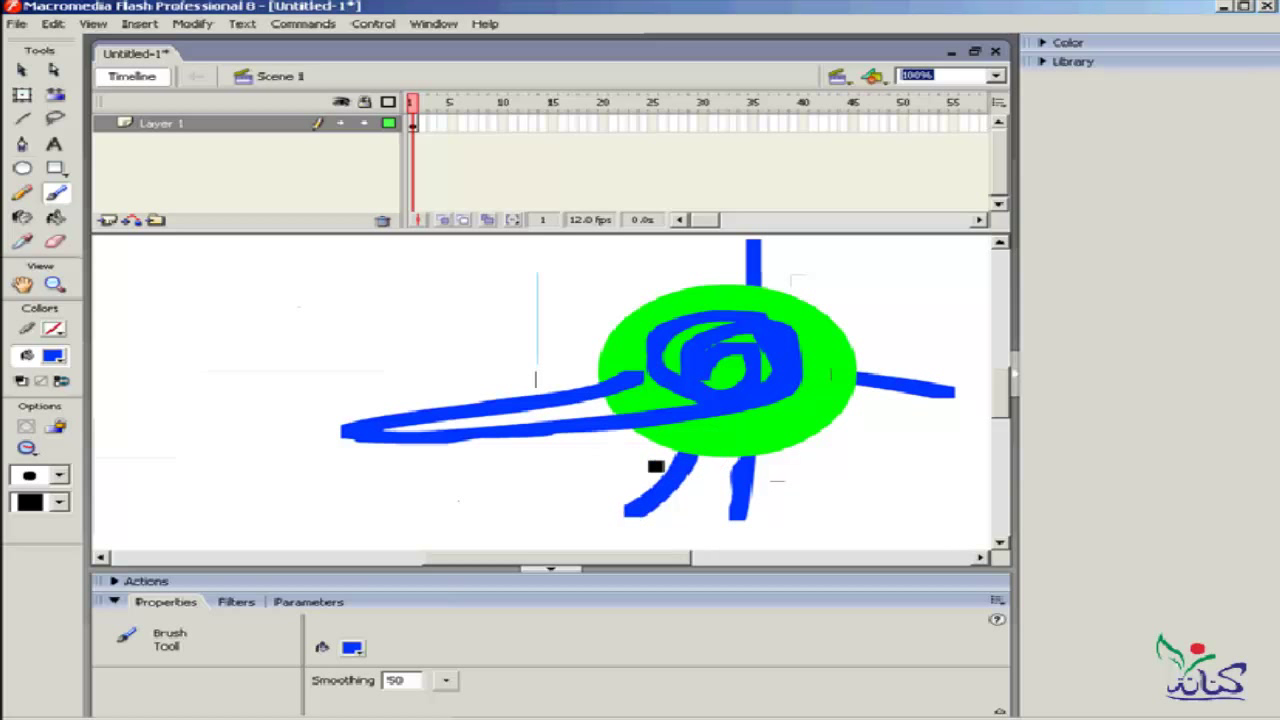
{"action": "left_click_drag", "start_coordinate": [482, 297], "coordinate": [621, 332]}
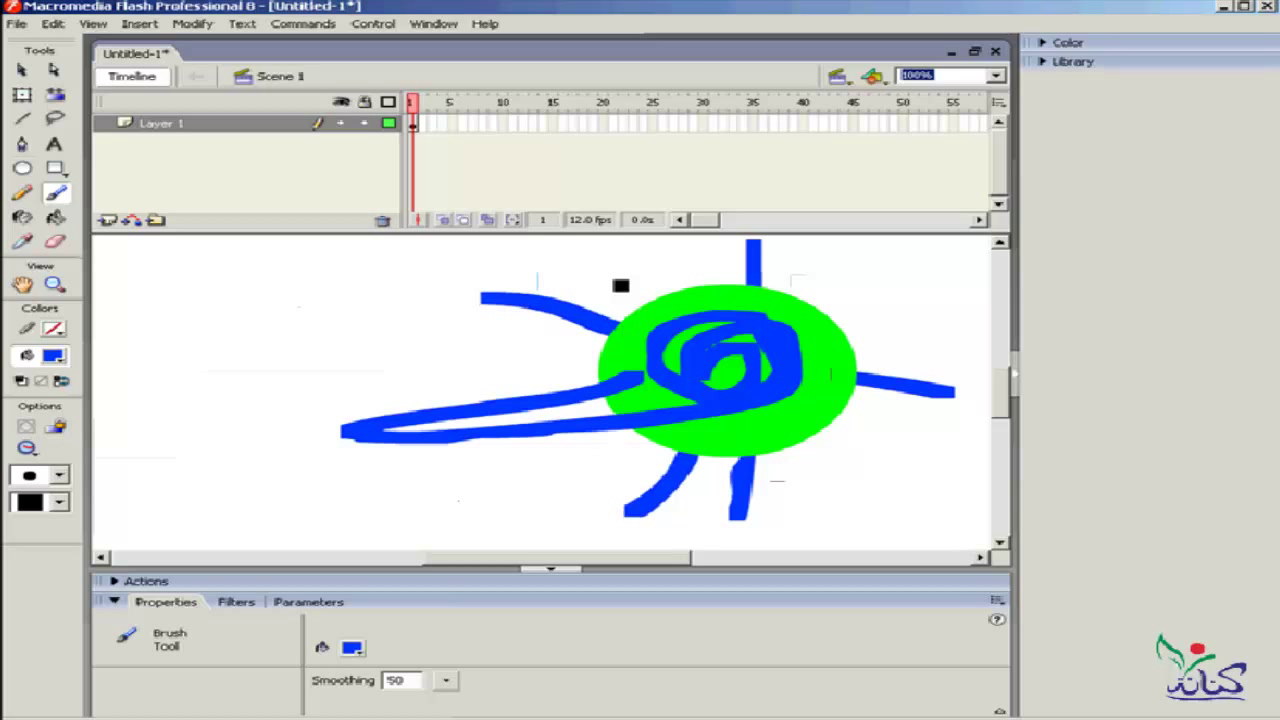
- Add the last blue rays around the circle, then clear the stage with Ctrl+A and Delete
{"action": "left_click_drag", "start_coordinate": [596, 261], "coordinate": [710, 289]}
{"action": "left_click_drag", "start_coordinate": [918, 279], "coordinate": [823, 313]}
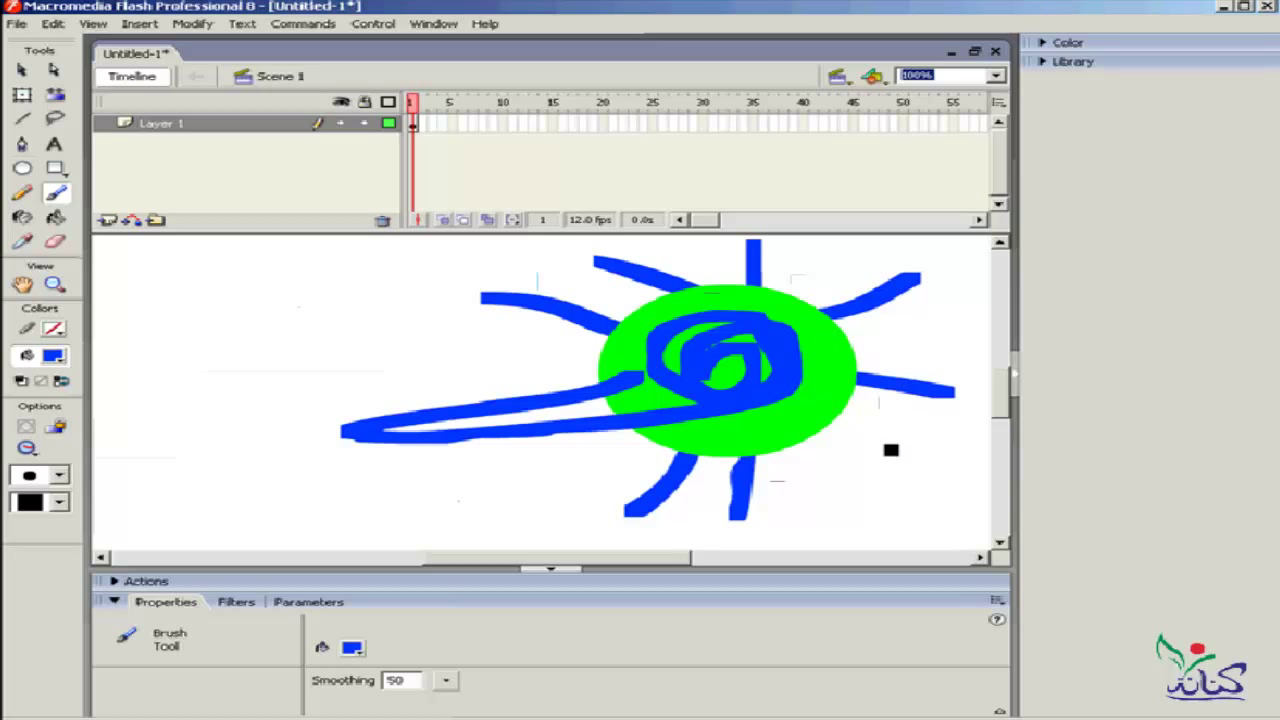
{"action": "key", "text": "ctrl+a"}
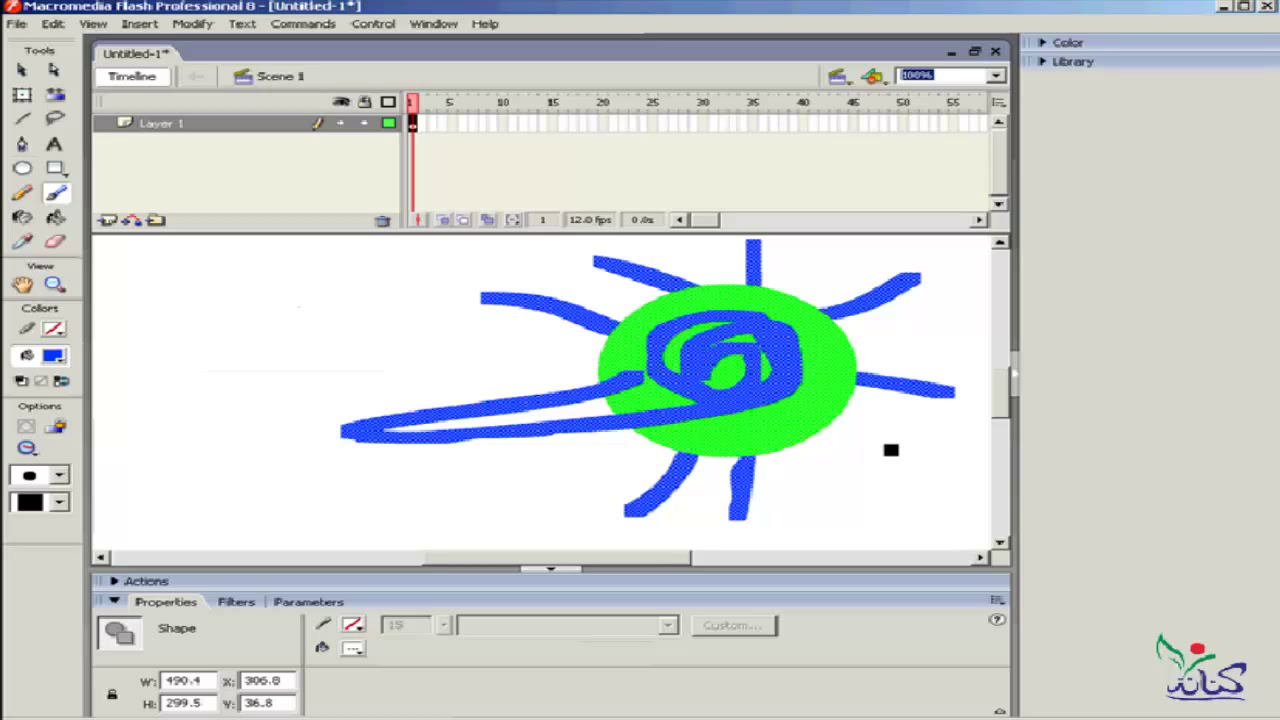
{"action": "key", "text": "Delete"}
- Draw a large #33CC99 oval near the stage centre and return to the Brush's mode list
{"action": "left_click", "coordinate": [22, 168]}
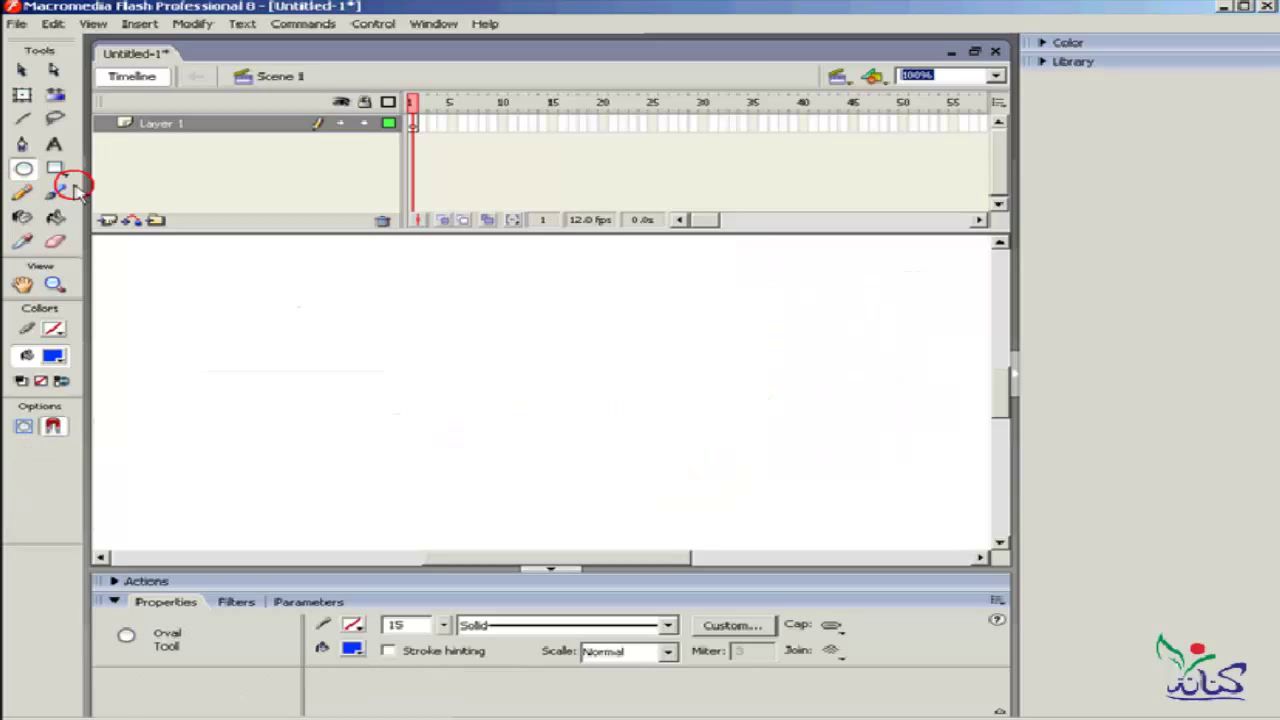
{"action": "left_click", "coordinate": [56, 357]}
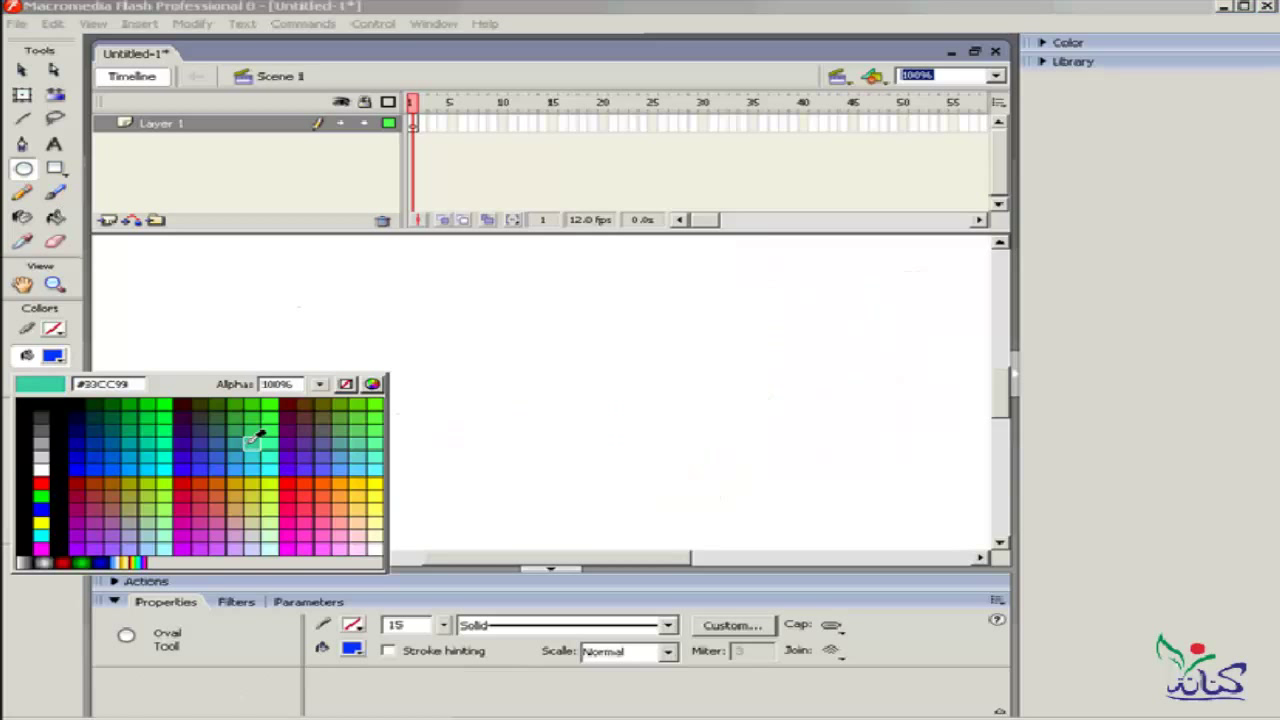
{"action": "left_click", "coordinate": [253, 440]}
{"action": "left_click_drag", "start_coordinate": [828, 275], "coordinate": [496, 498]}
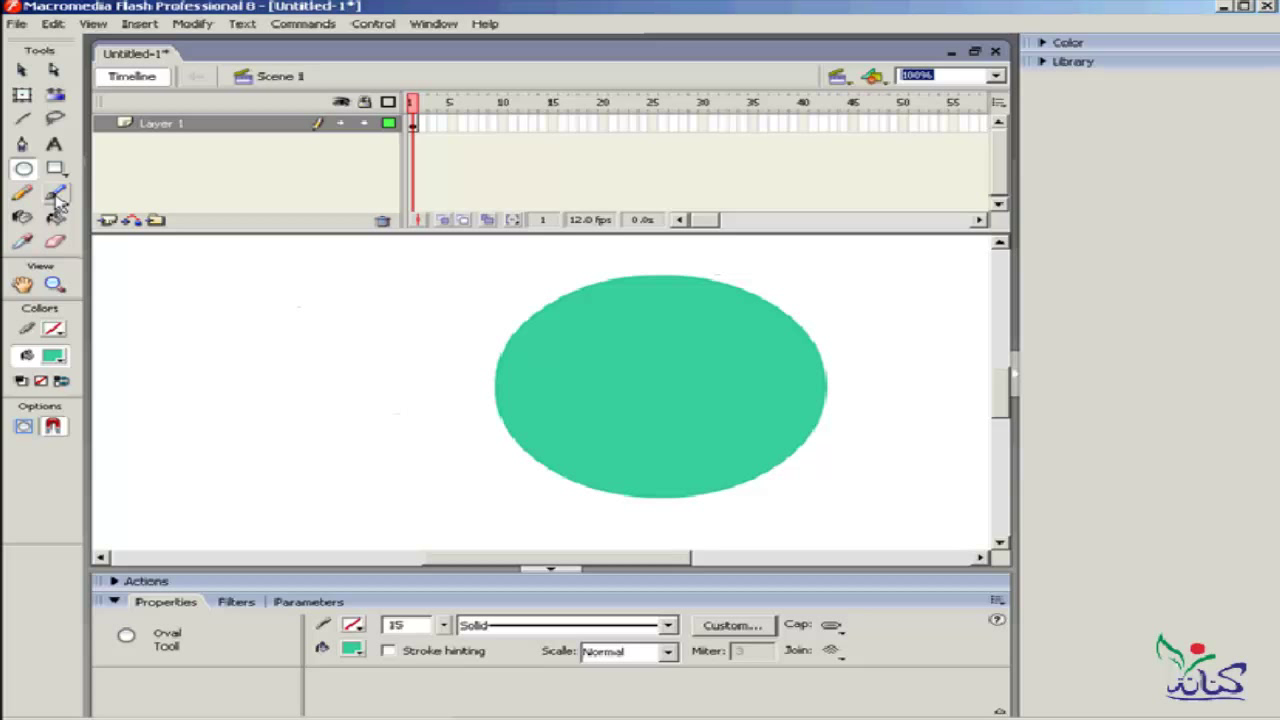
{"action": "left_click", "coordinate": [56, 194]}
{"action": "left_click", "coordinate": [30, 450]}
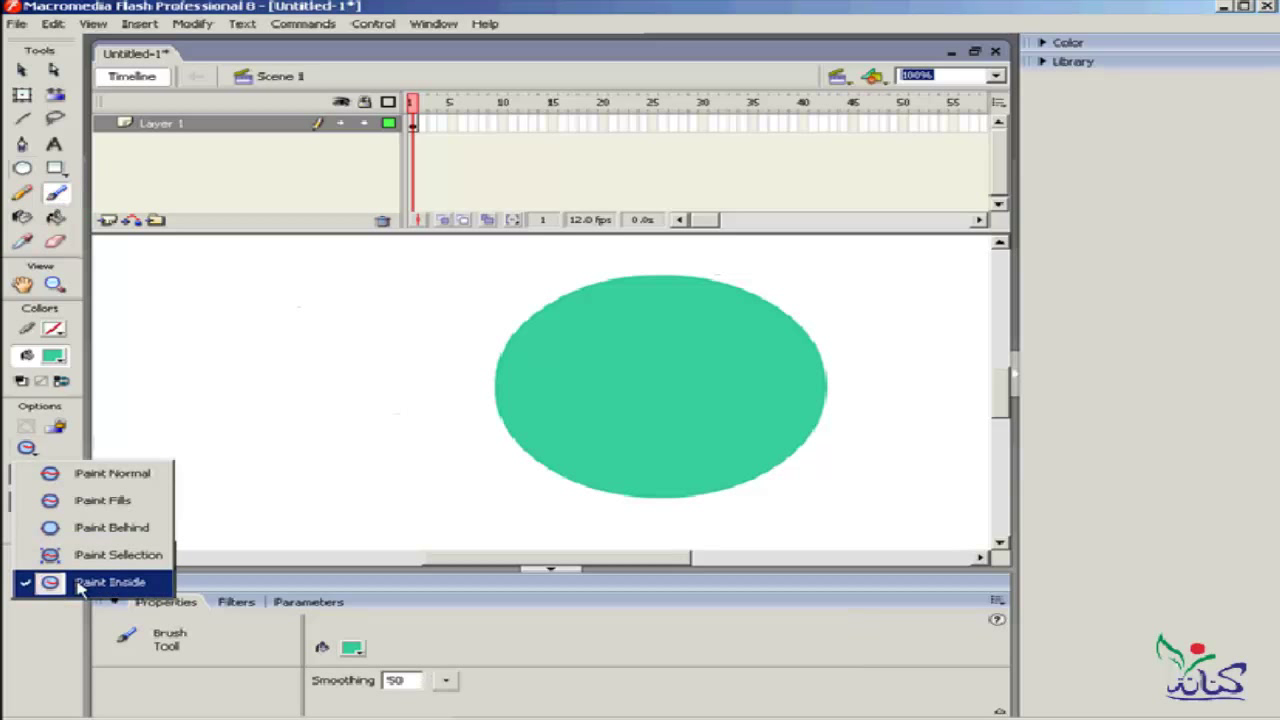
- Keeping Paint Inside, set the brush colour to dark blue and paint a zigzag inside the oval
{"action": "left_click", "coordinate": [77, 584]}
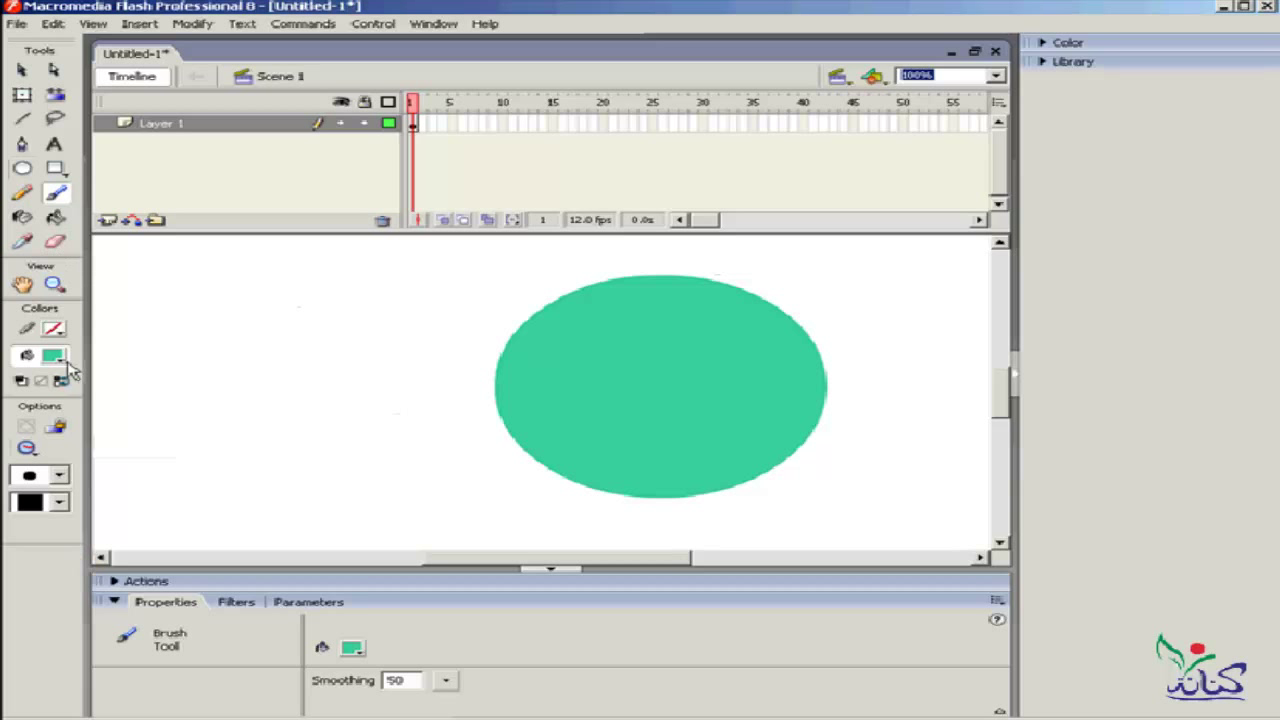
{"action": "left_click", "coordinate": [64, 356]}
{"action": "left_click", "coordinate": [178, 444]}
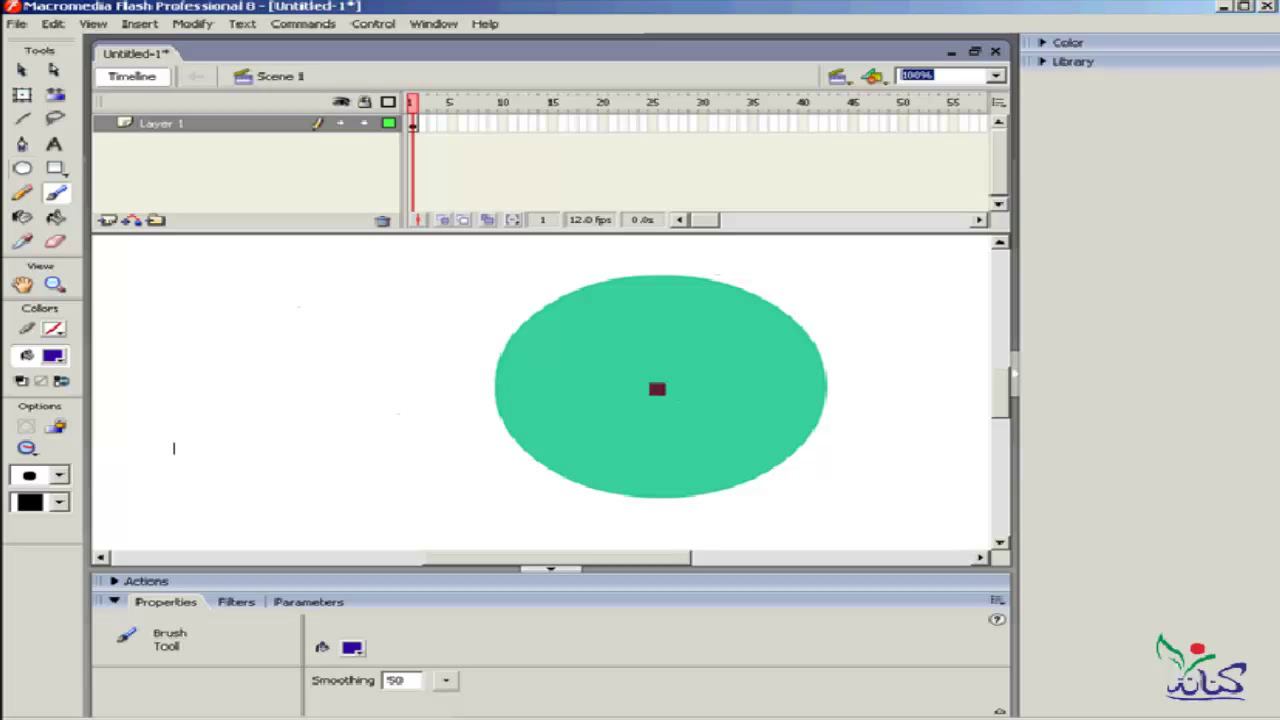
{"action": "mouse_move", "coordinate": [656, 389]}
{"action": "left_mouse_down"}
{"action": "mouse_move", "coordinate": [420, 522]}
{"action": "mouse_move", "coordinate": [751, 477]}
{"action": "mouse_move", "coordinate": [700, 337]}
{"action": "mouse_move", "coordinate": [883, 303]}
{"action": "mouse_move", "coordinate": [722, 278]}
{"action": "mouse_move", "coordinate": [396, 325]}
{"action": "left_mouse_up"}
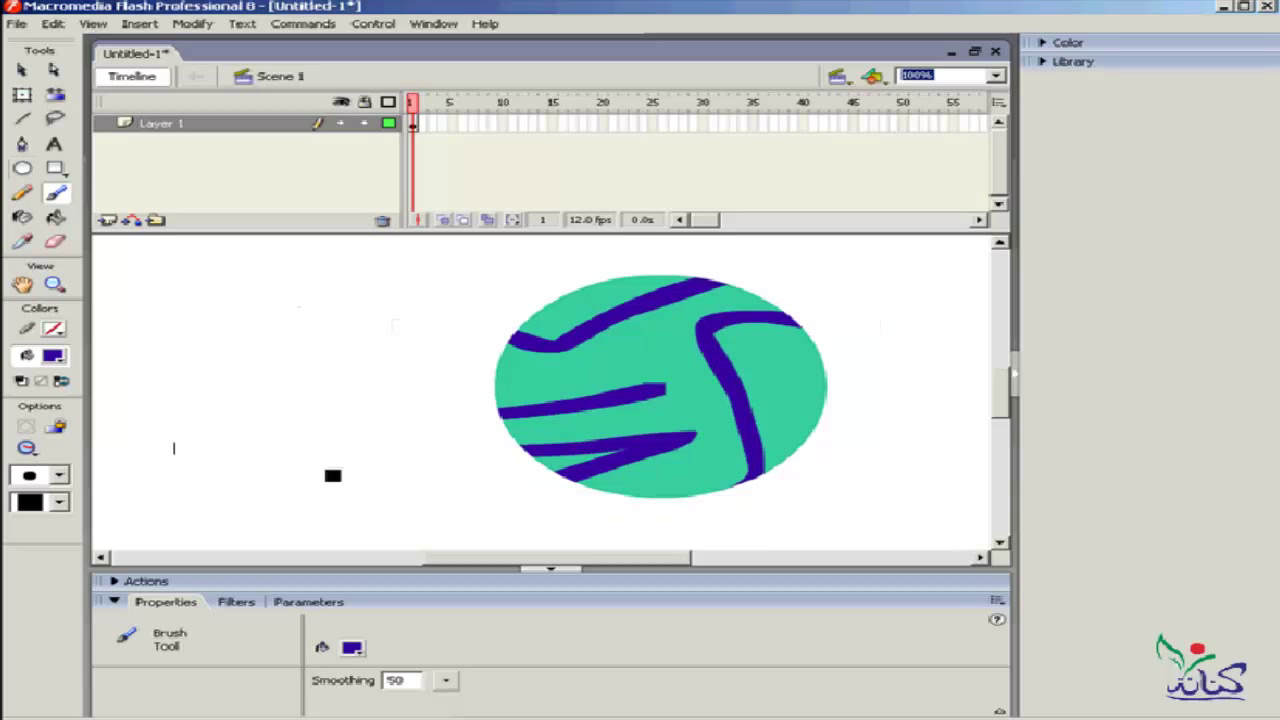
- Switch to Paint Selection, select the oval's right green area, and brush two strokes within it
{"action": "left_click", "coordinate": [29, 450]}
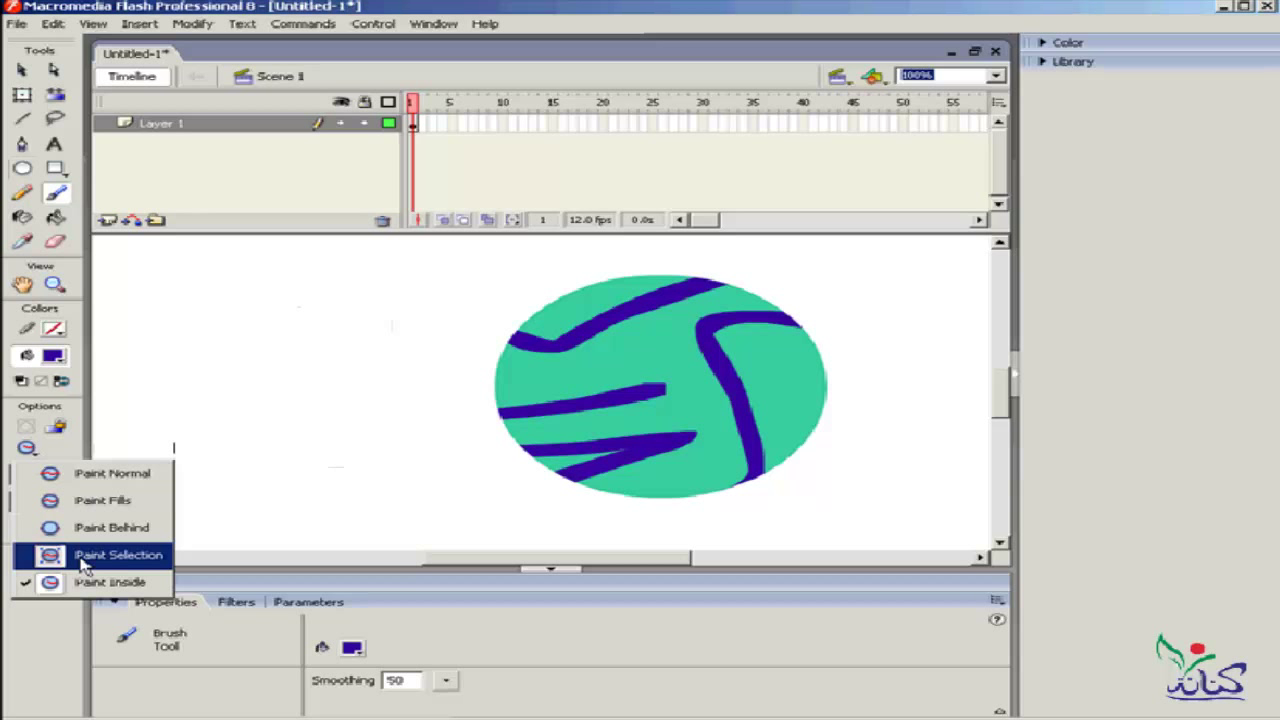
{"action": "left_click", "coordinate": [84, 563]}
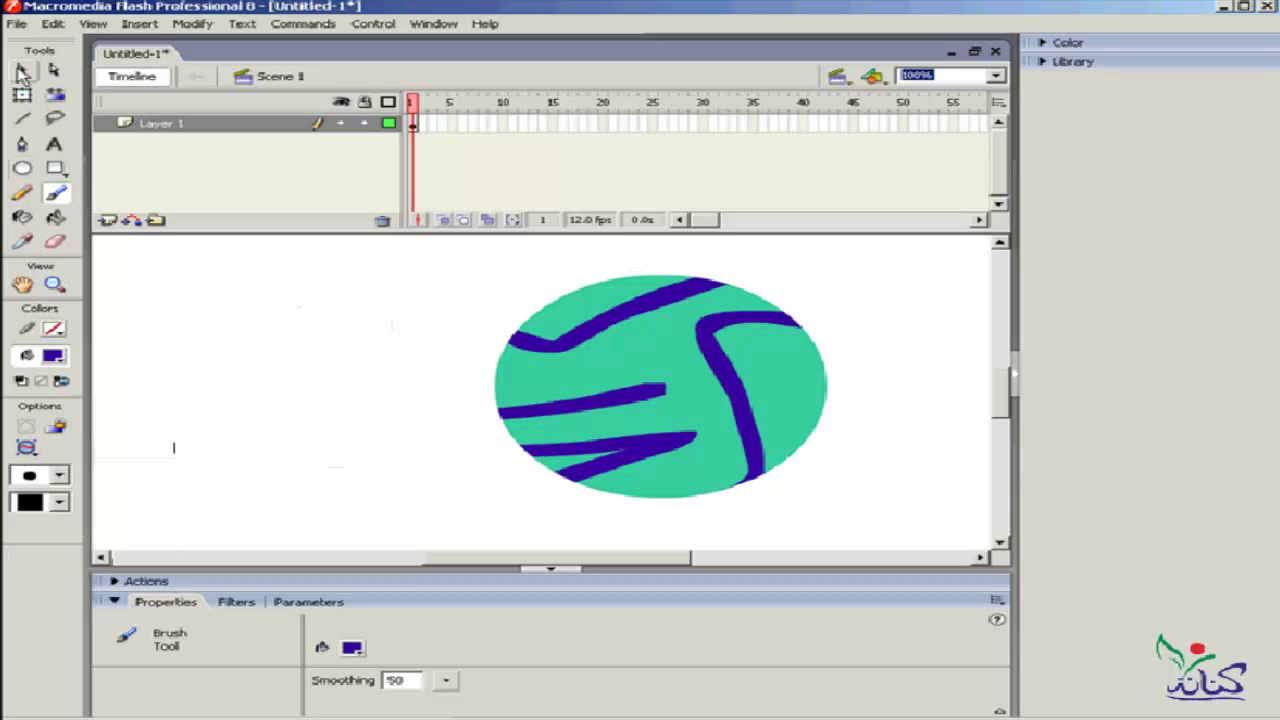
{"action": "left_click", "coordinate": [22, 72]}
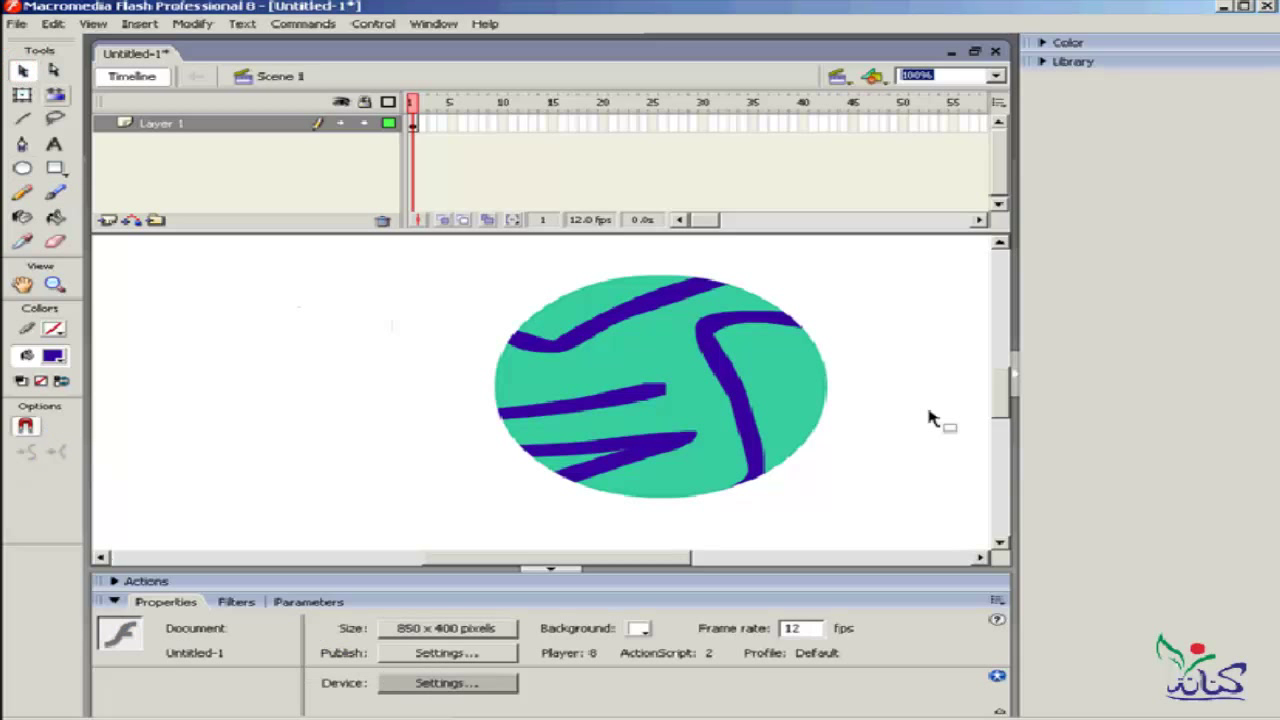
{"action": "left_click", "coordinate": [820, 392]}
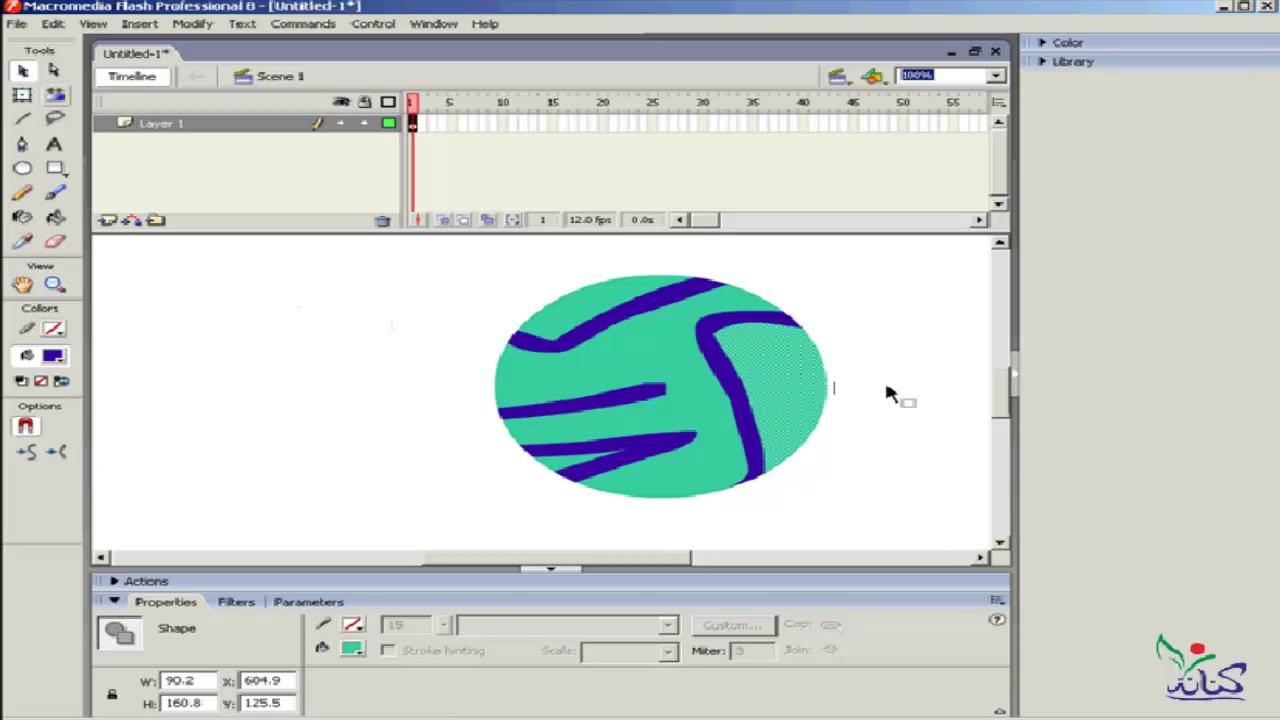
{"action": "left_click", "coordinate": [55, 194]}
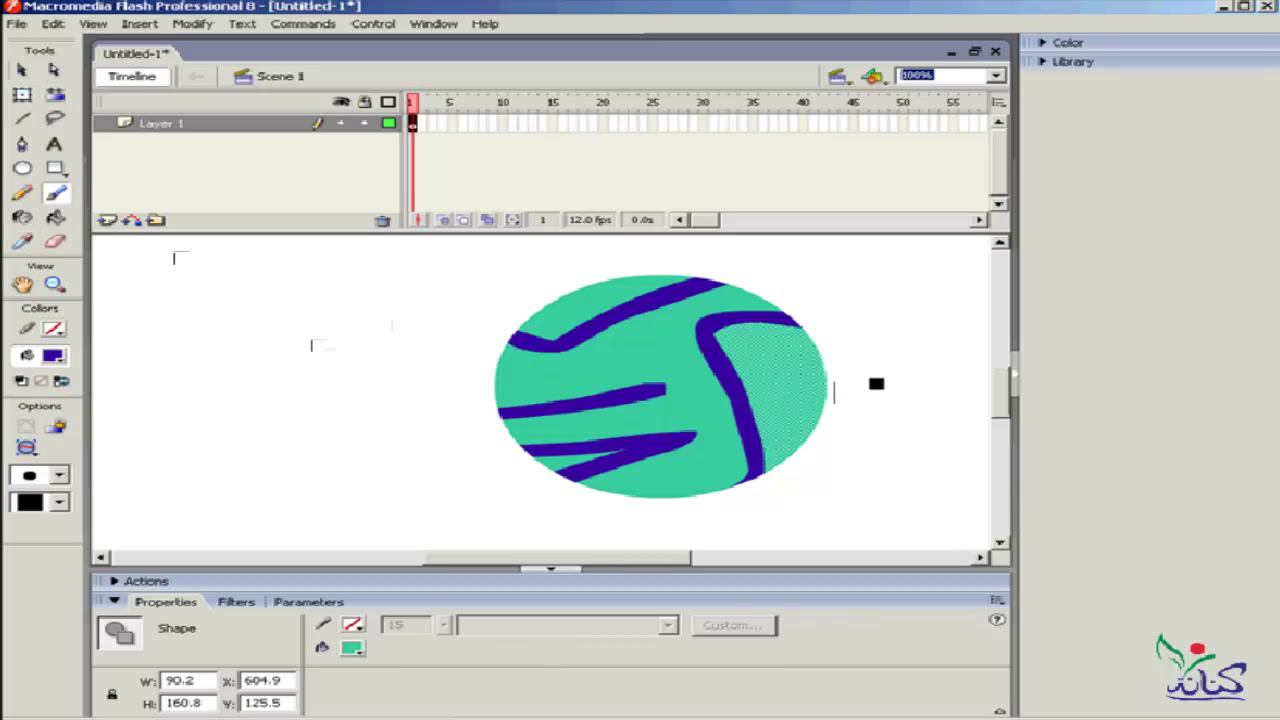
{"action": "mouse_move", "coordinate": [880, 357]}
{"action": "left_mouse_down"}
{"action": "mouse_move", "coordinate": [732, 346]}
{"action": "mouse_move", "coordinate": [875, 346]}
{"action": "left_mouse_up"}
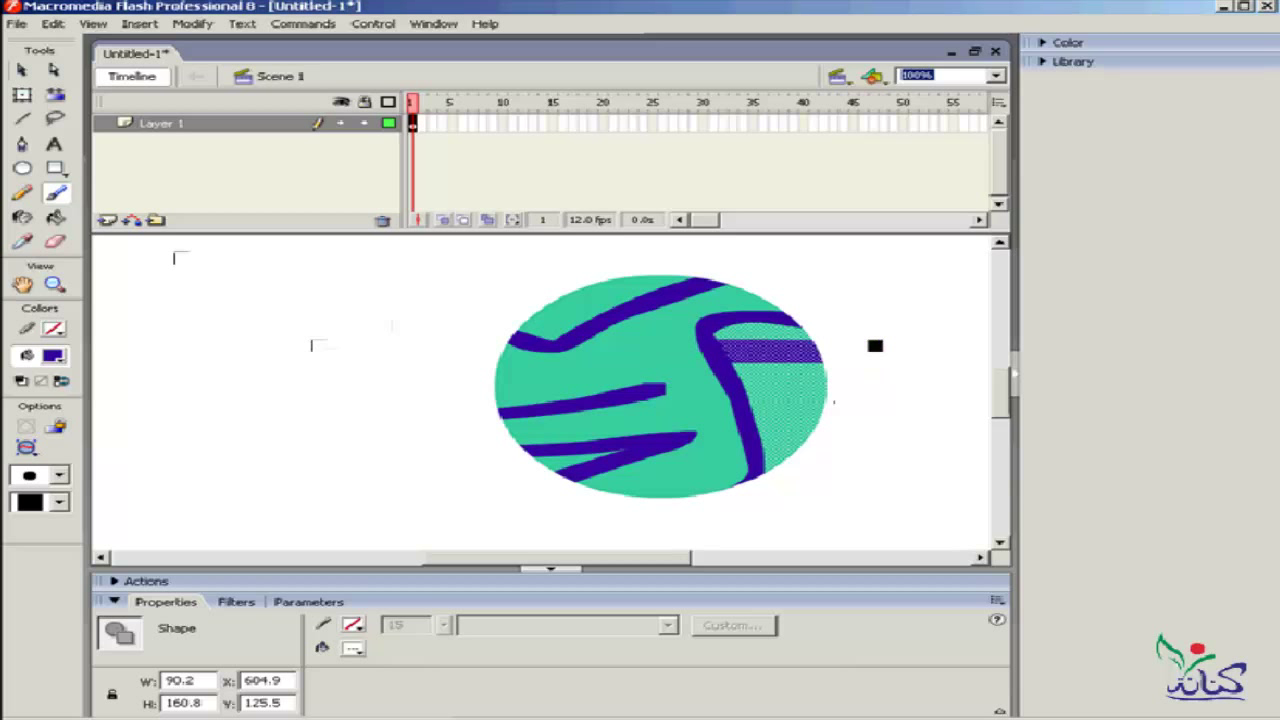
{"action": "mouse_move", "coordinate": [827, 486]}
{"action": "left_mouse_down"}
{"action": "mouse_move", "coordinate": [791, 386]}
{"action": "mouse_move", "coordinate": [832, 392]}
{"action": "mouse_move", "coordinate": [803, 408]}
{"action": "mouse_move", "coordinate": [800, 383]}
{"action": "mouse_move", "coordinate": [774, 460]}
{"action": "mouse_move", "coordinate": [823, 403]}
{"action": "mouse_move", "coordinate": [790, 458]}
{"action": "mouse_move", "coordinate": [820, 371]}
{"action": "mouse_move", "coordinate": [737, 486]}
{"action": "mouse_move", "coordinate": [696, 474]}
{"action": "mouse_move", "coordinate": [713, 452]}
{"action": "left_mouse_up"}
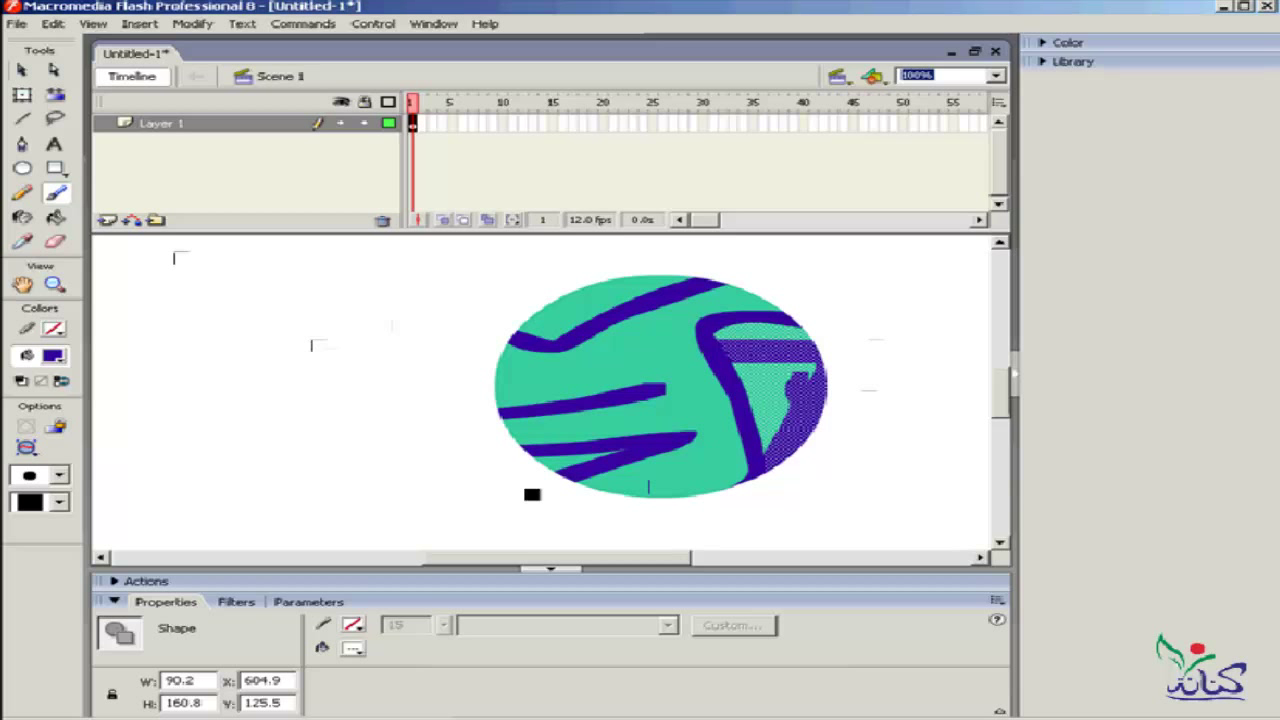
- In Paint Behind mode, brush two long diagonal strokes crossing behind the teal oval
{"action": "left_click", "coordinate": [27, 449]}
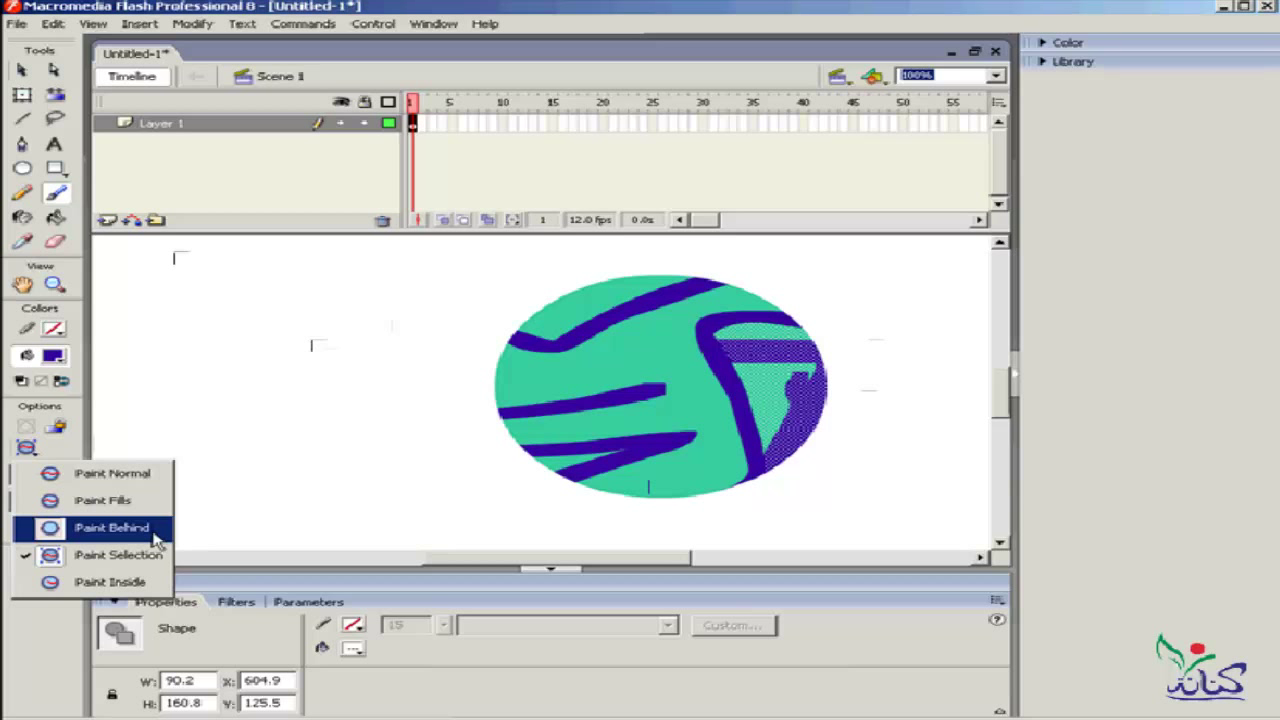
{"action": "left_click", "coordinate": [155, 533]}
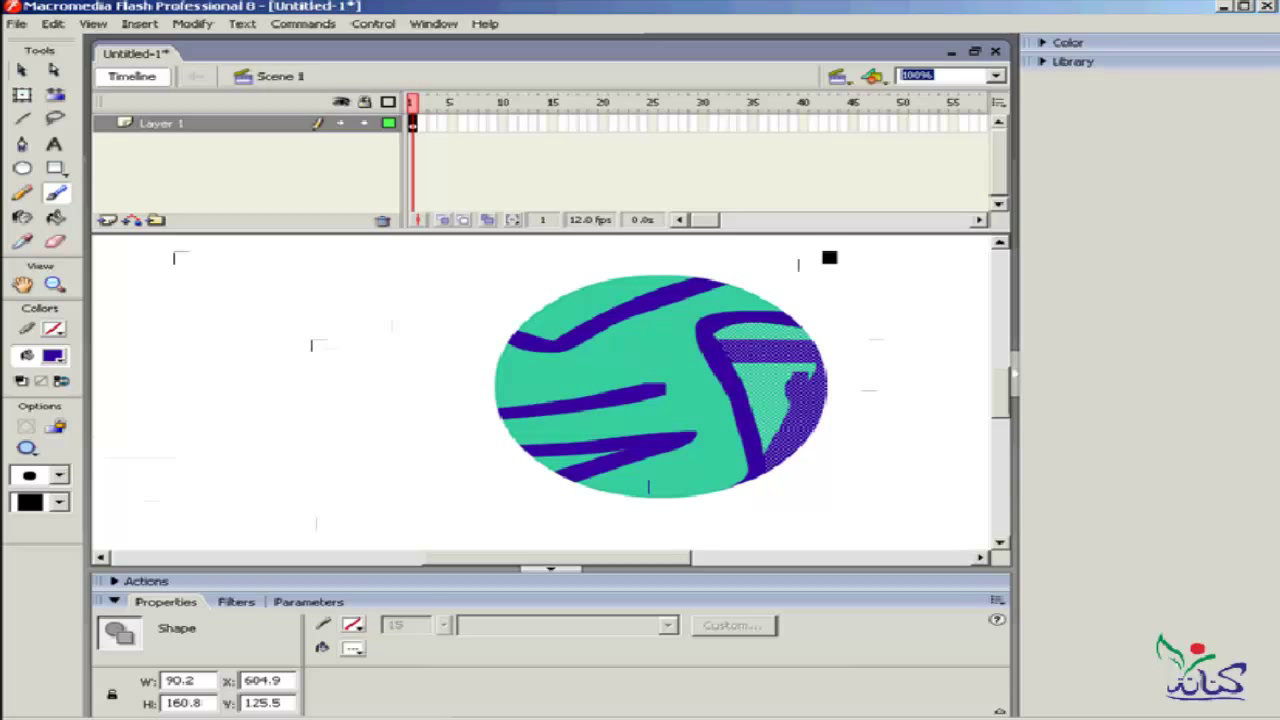
{"action": "left_click_drag", "start_coordinate": [829, 257], "coordinate": [388, 510]}
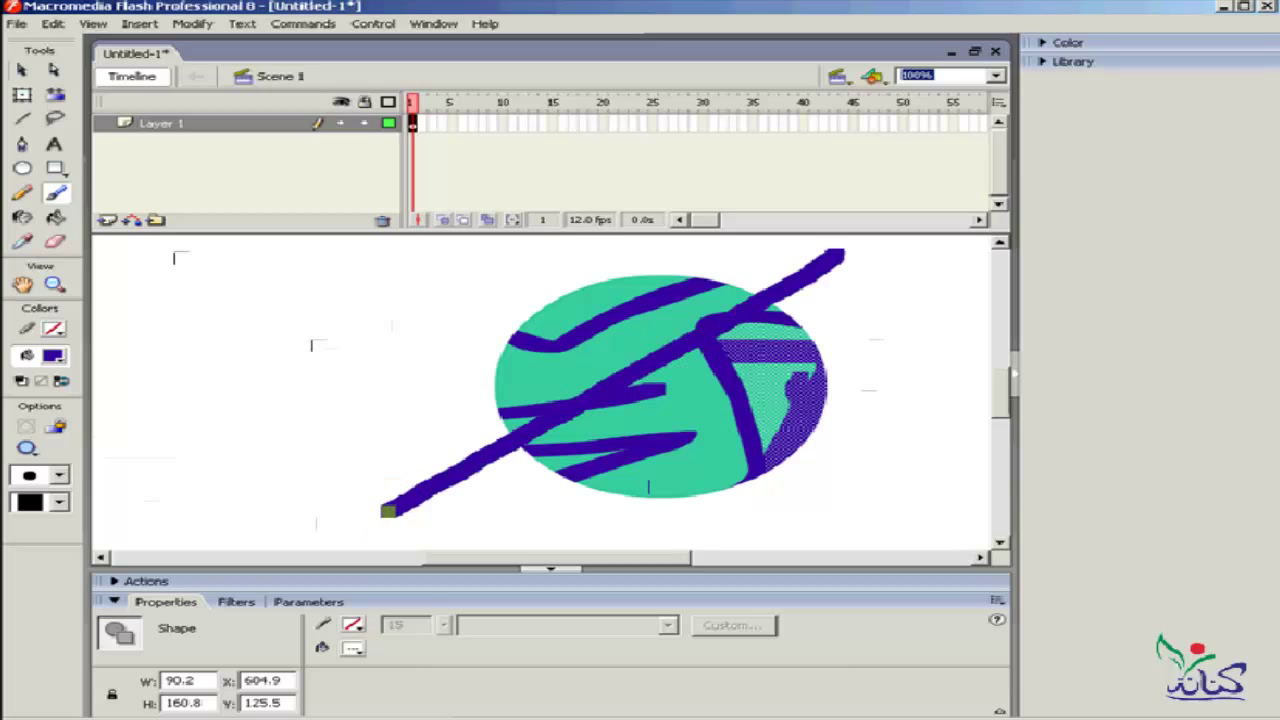
{"action": "left_click_drag", "start_coordinate": [401, 284], "coordinate": [905, 467]}
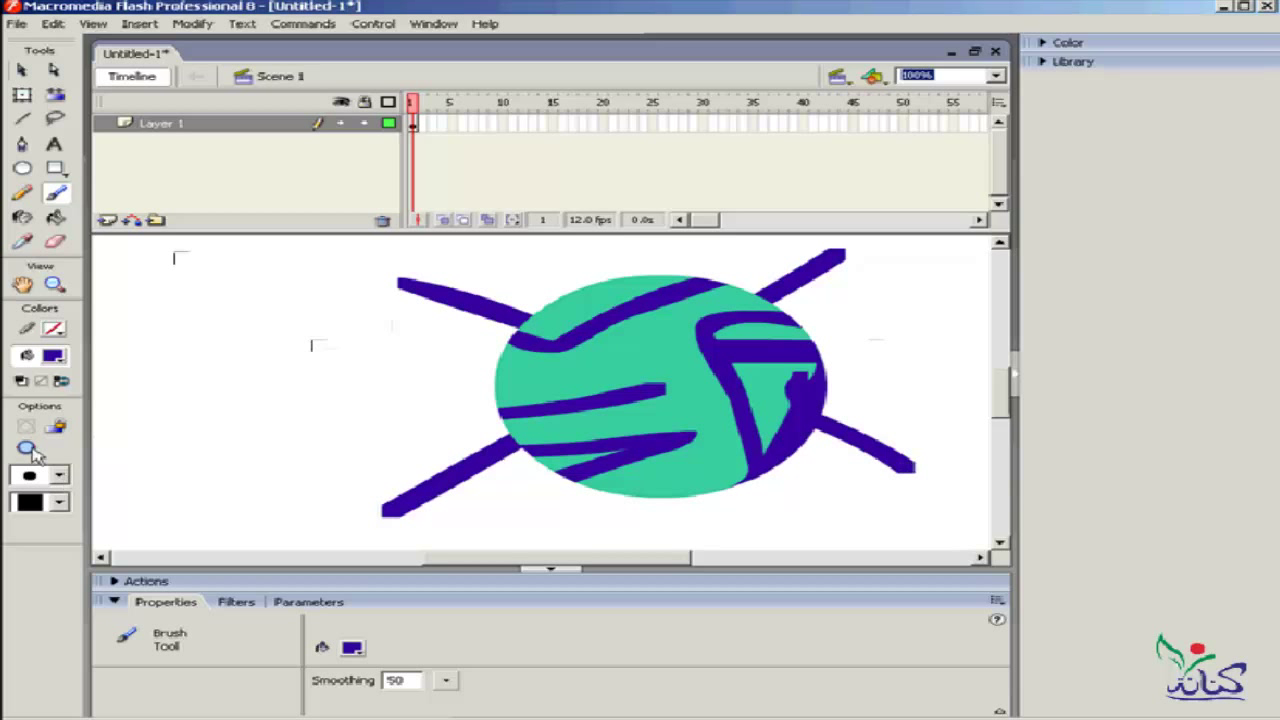
{"action": "left_click", "coordinate": [31, 451]}
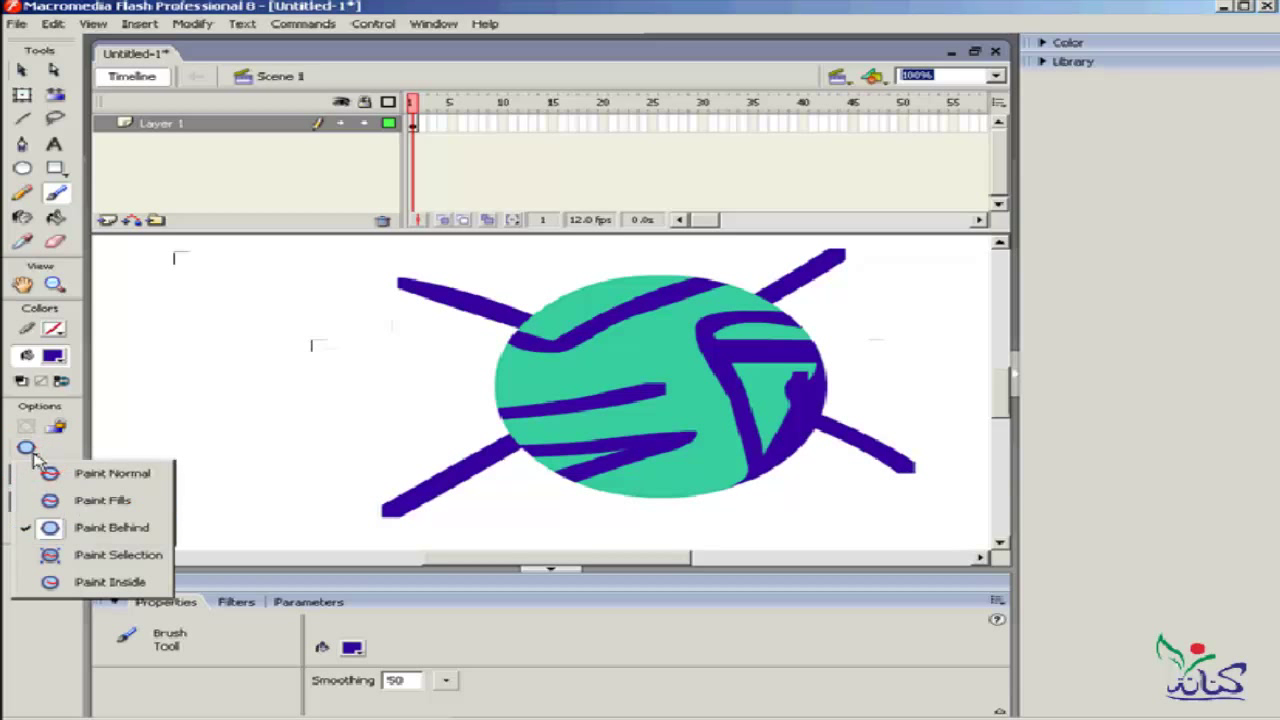
- Set Paint Fills mode, draw a test PolyStar pentagon, then clear the whole stage
{"action": "left_click", "coordinate": [133, 510]}
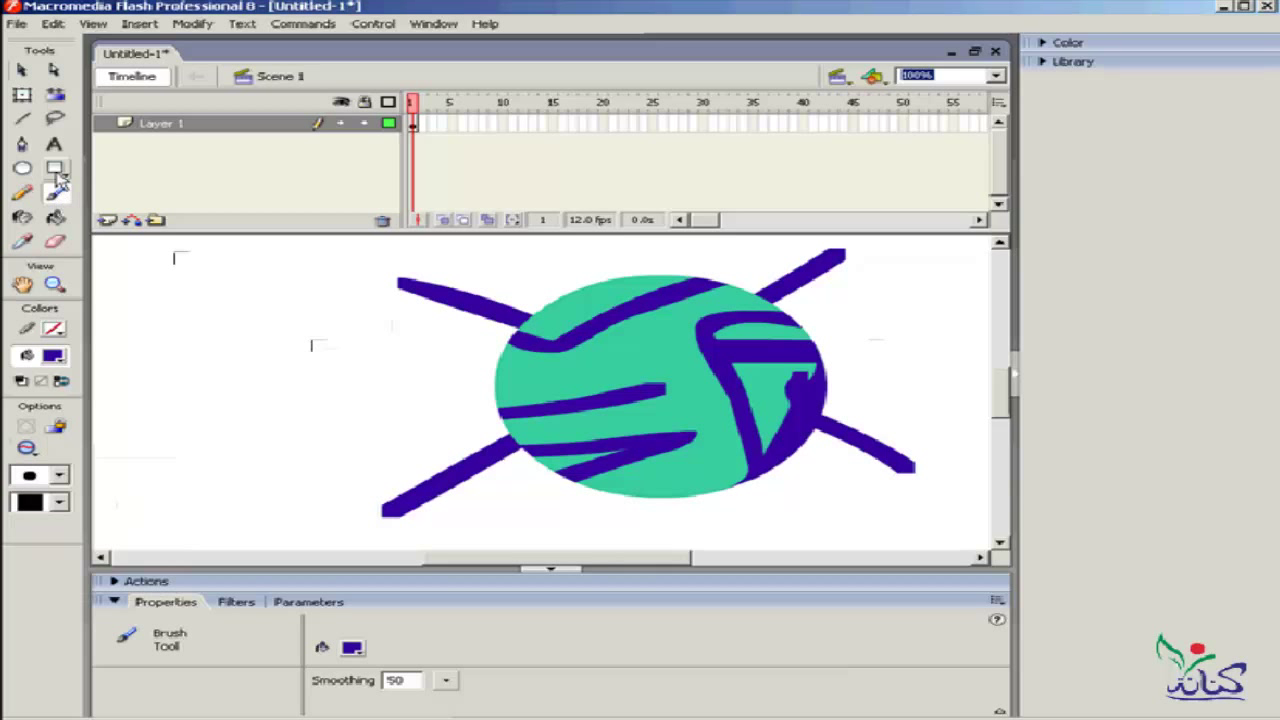
{"action": "left_click", "coordinate": [58, 172]}
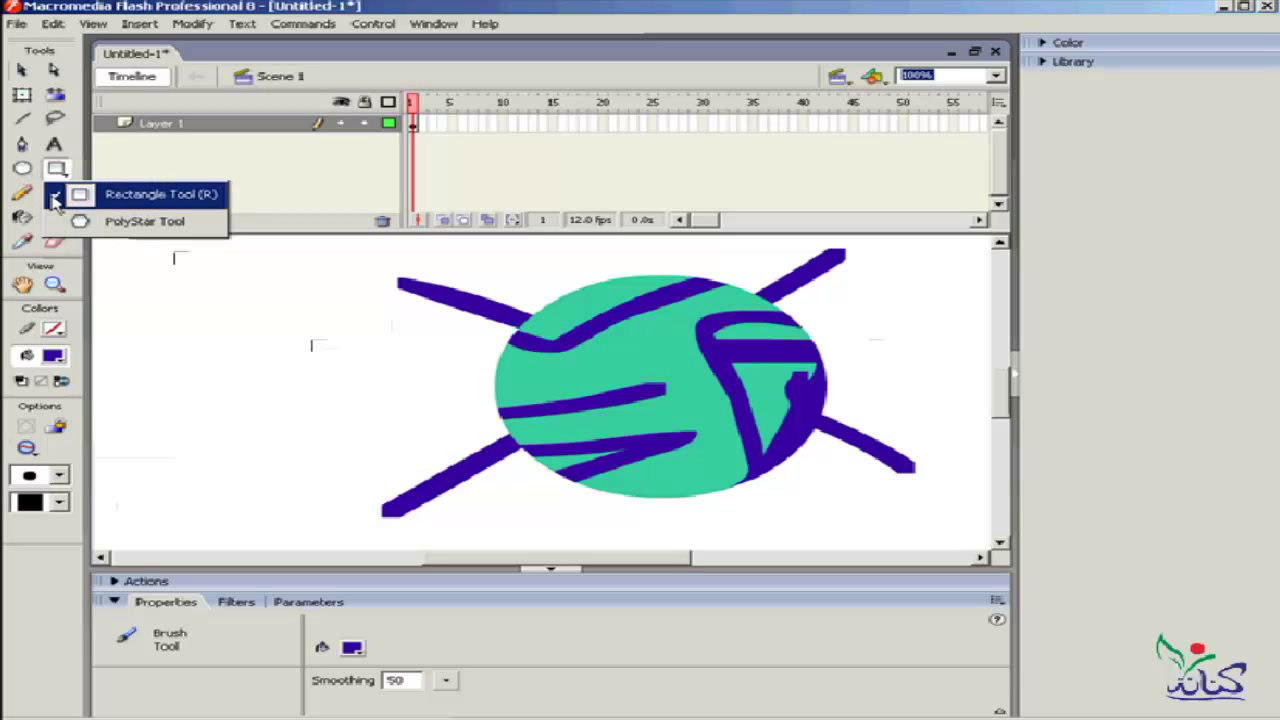
{"action": "left_click", "coordinate": [104, 221]}
{"action": "left_click_drag", "start_coordinate": [377, 325], "coordinate": [295, 350]}
{"action": "key", "text": "ctrl+a"}
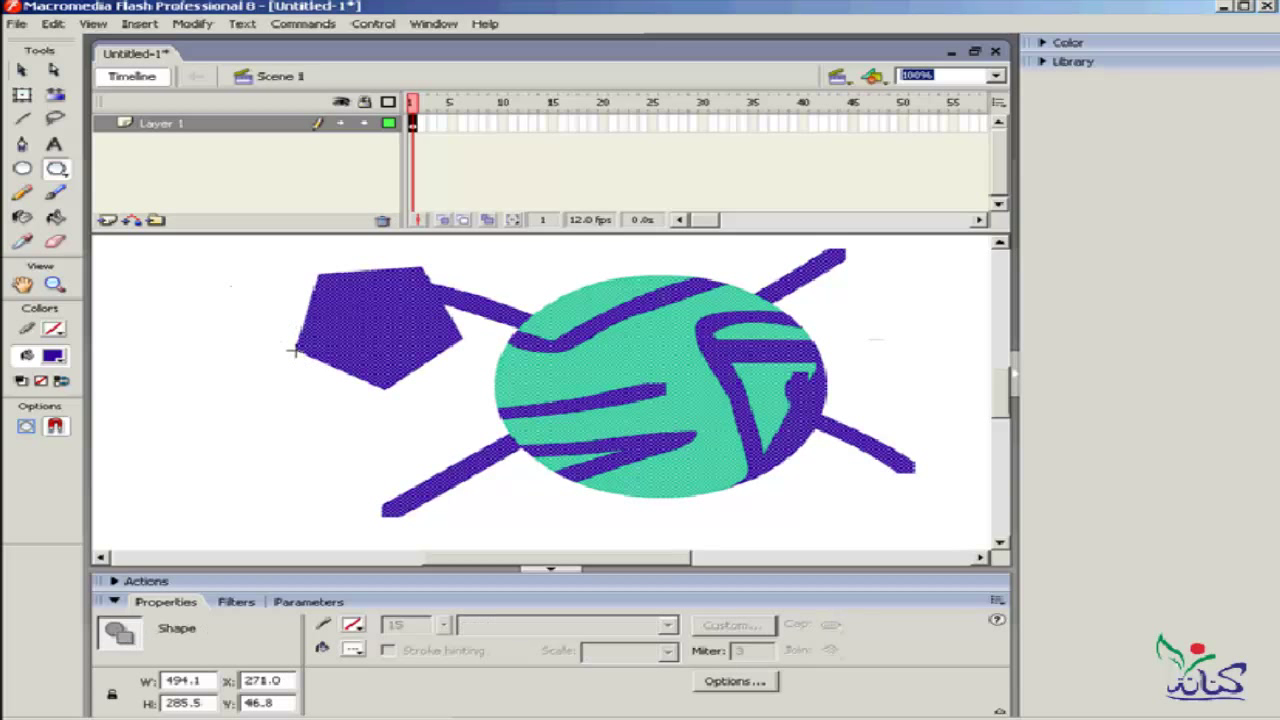
{"action": "key", "text": "Delete"}
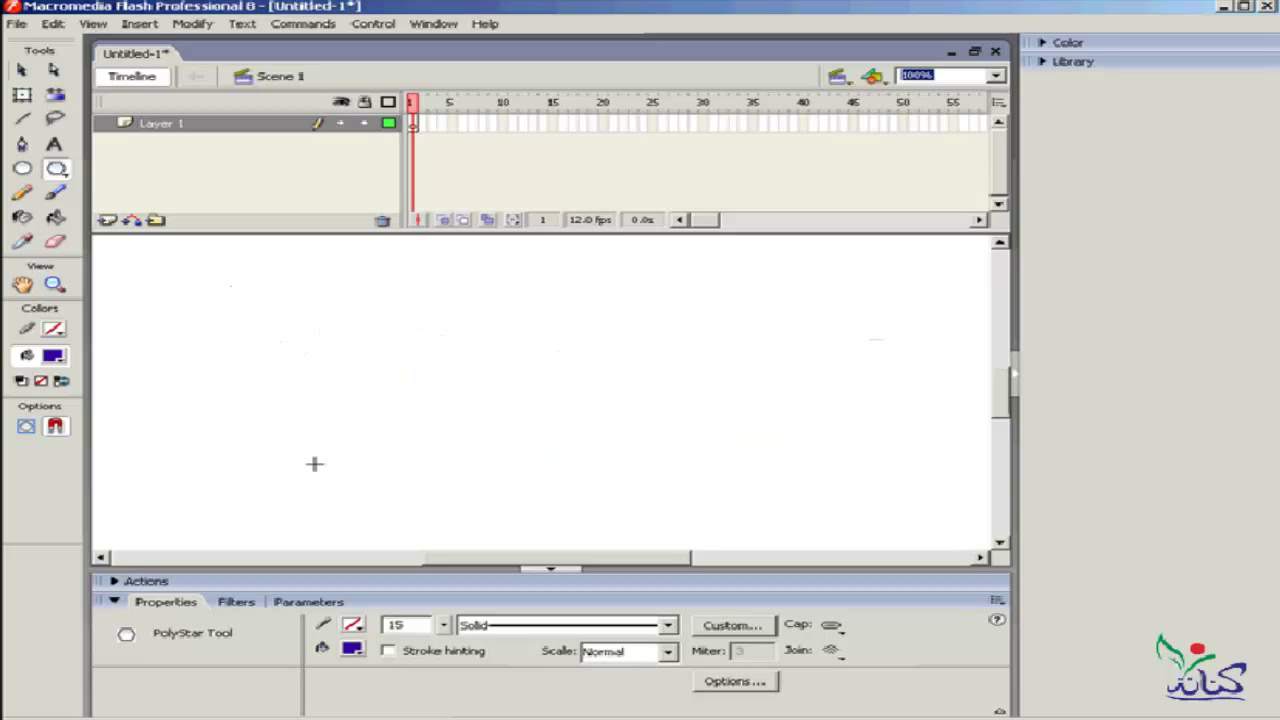
- Draw a dark-blue pentagon with a thick red outline and move it to the stage centre
{"action": "left_click", "coordinate": [352, 648]}
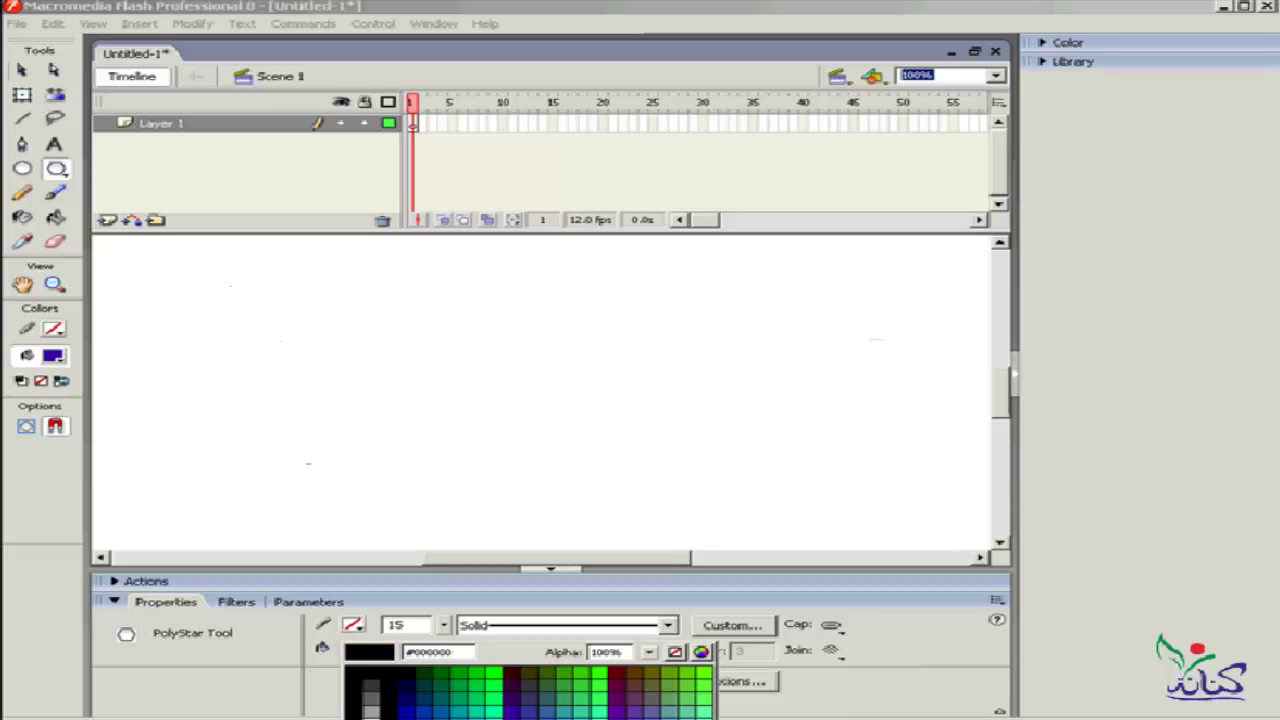
{"action": "left_click", "coordinate": [372, 716]}
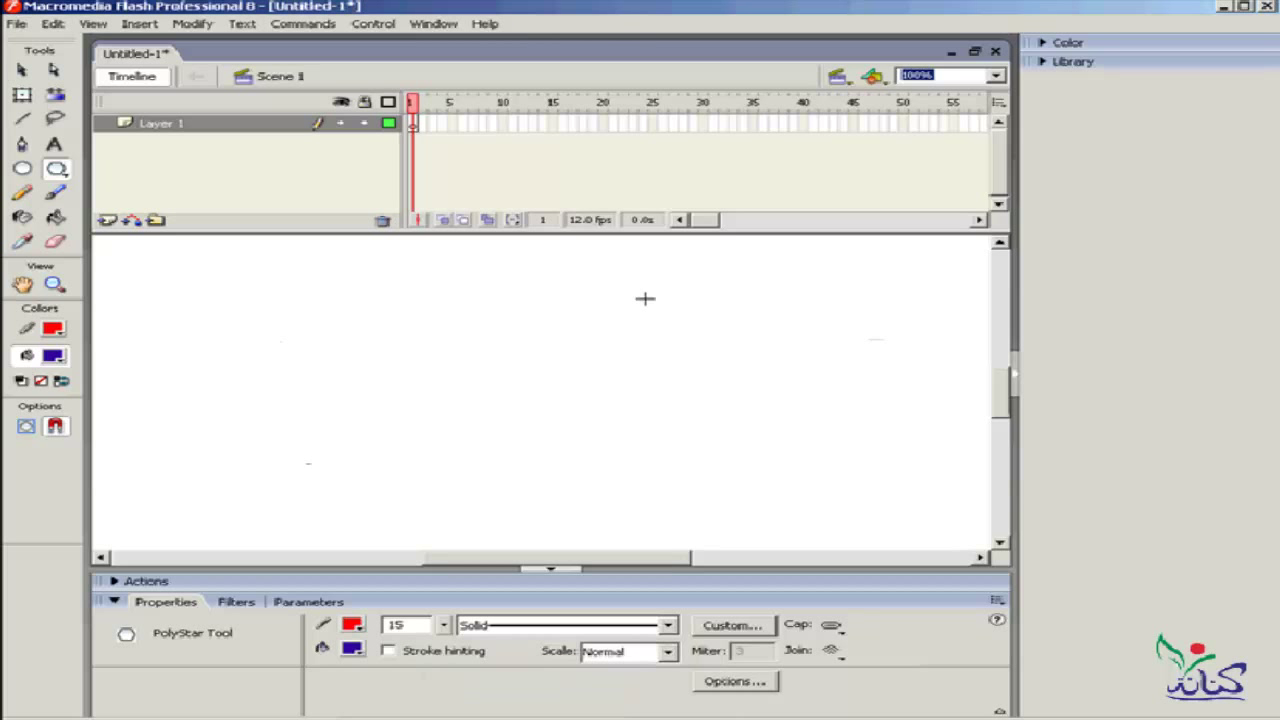
{"action": "left_click_drag", "start_coordinate": [711, 292], "coordinate": [547, 337]}
{"action": "left_click", "coordinate": [22, 70]}
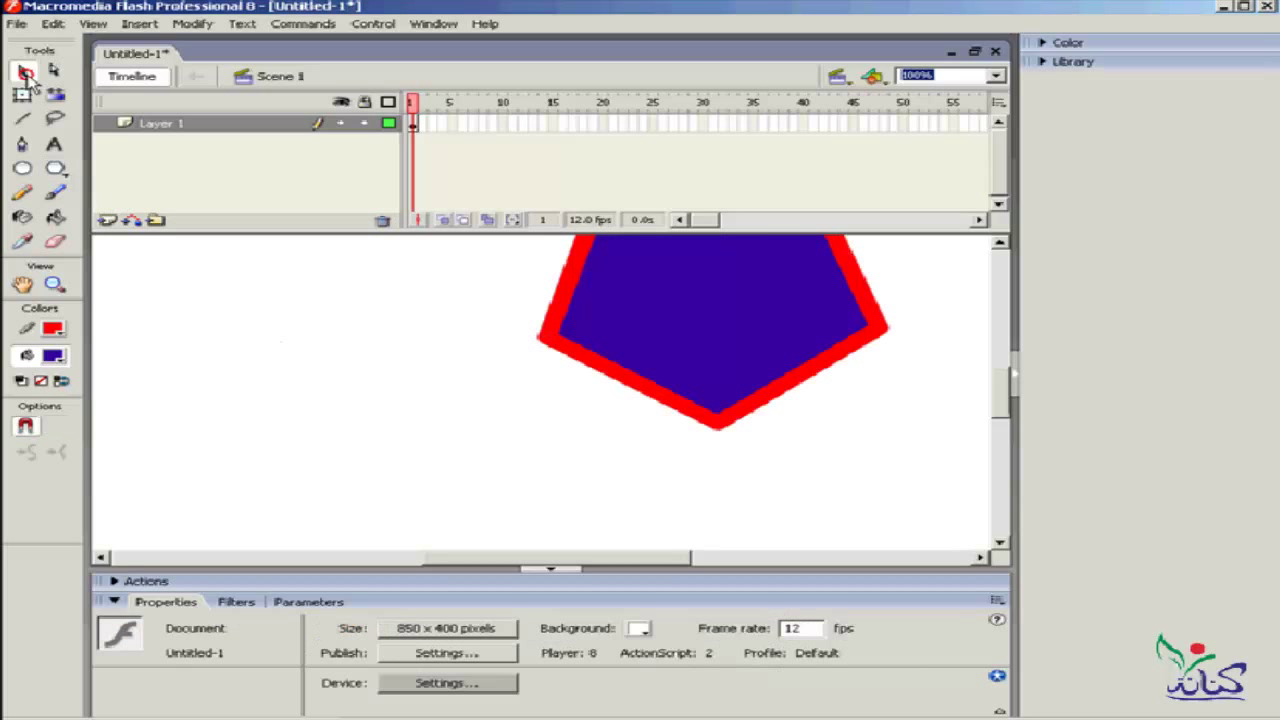
{"action": "double_click", "coordinate": [688, 362]}
{"action": "left_click_drag", "start_coordinate": [688, 362], "coordinate": [521, 412]}
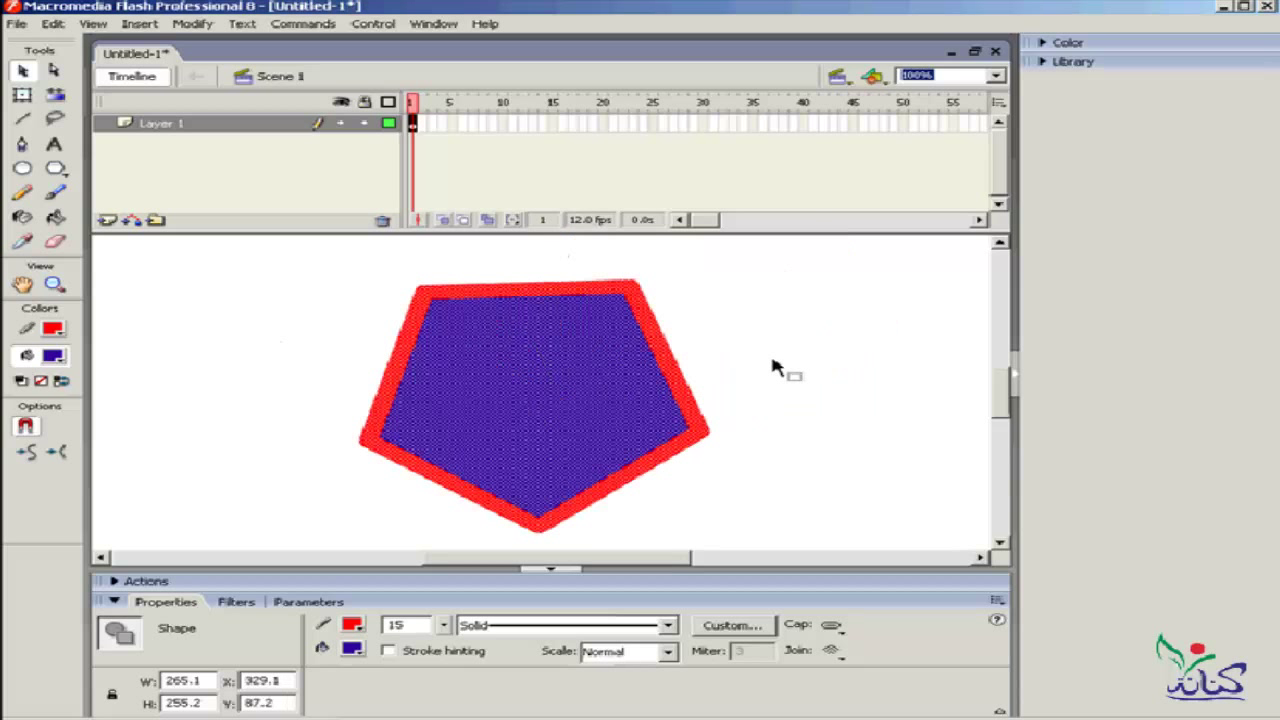
{"action": "left_click", "coordinate": [772, 367]}
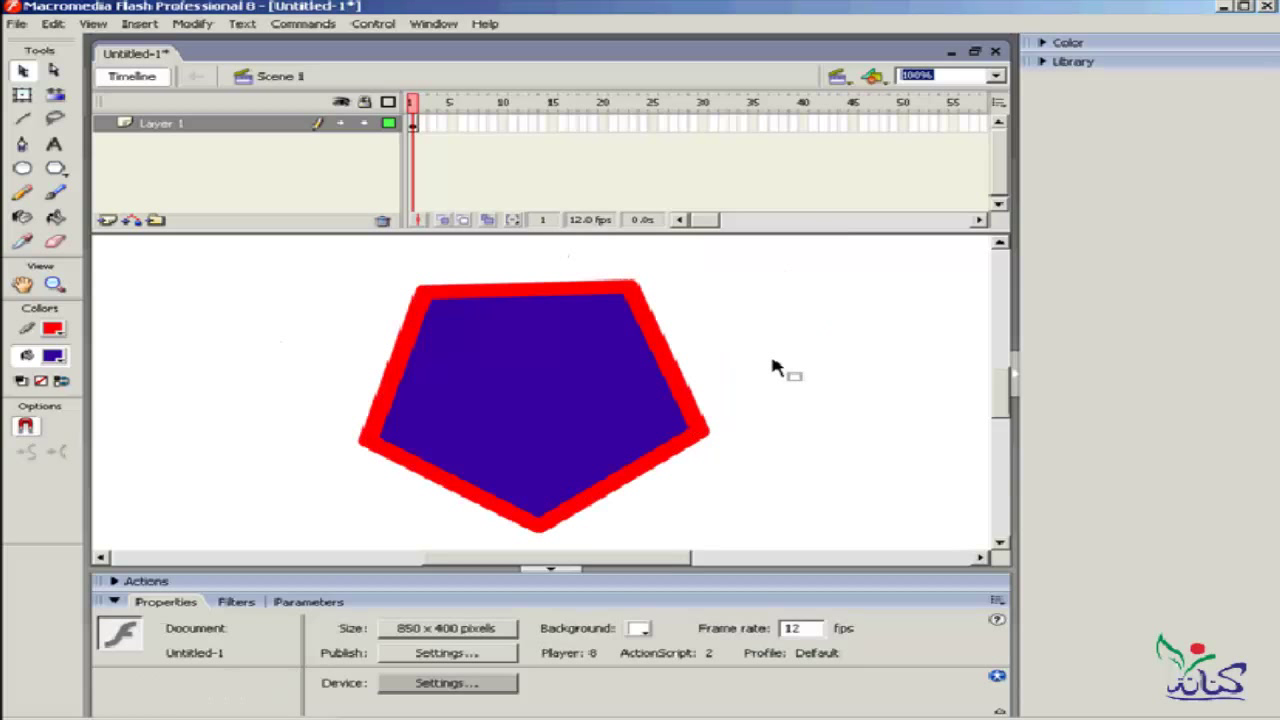
- Set the Brush tool to Paint Fills mode
{"action": "left_click", "coordinate": [55, 195]}
{"action": "left_click", "coordinate": [30, 450]}
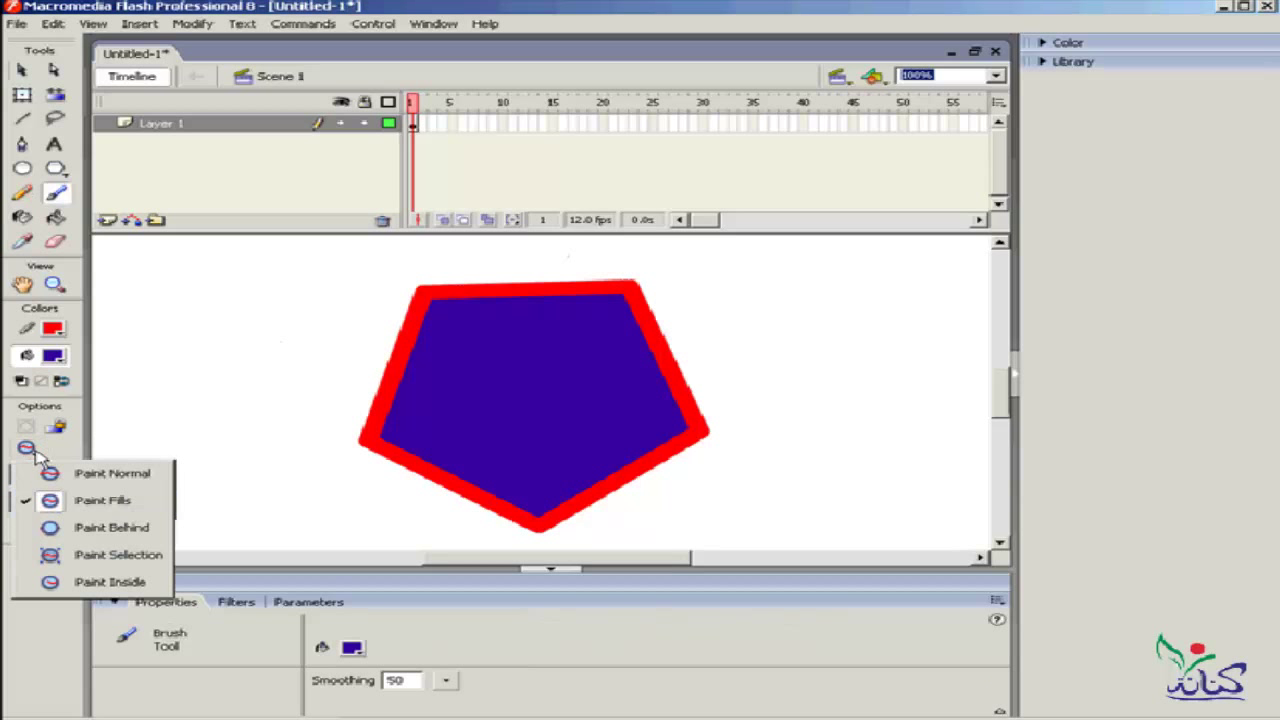
{"action": "left_click", "coordinate": [148, 510]}
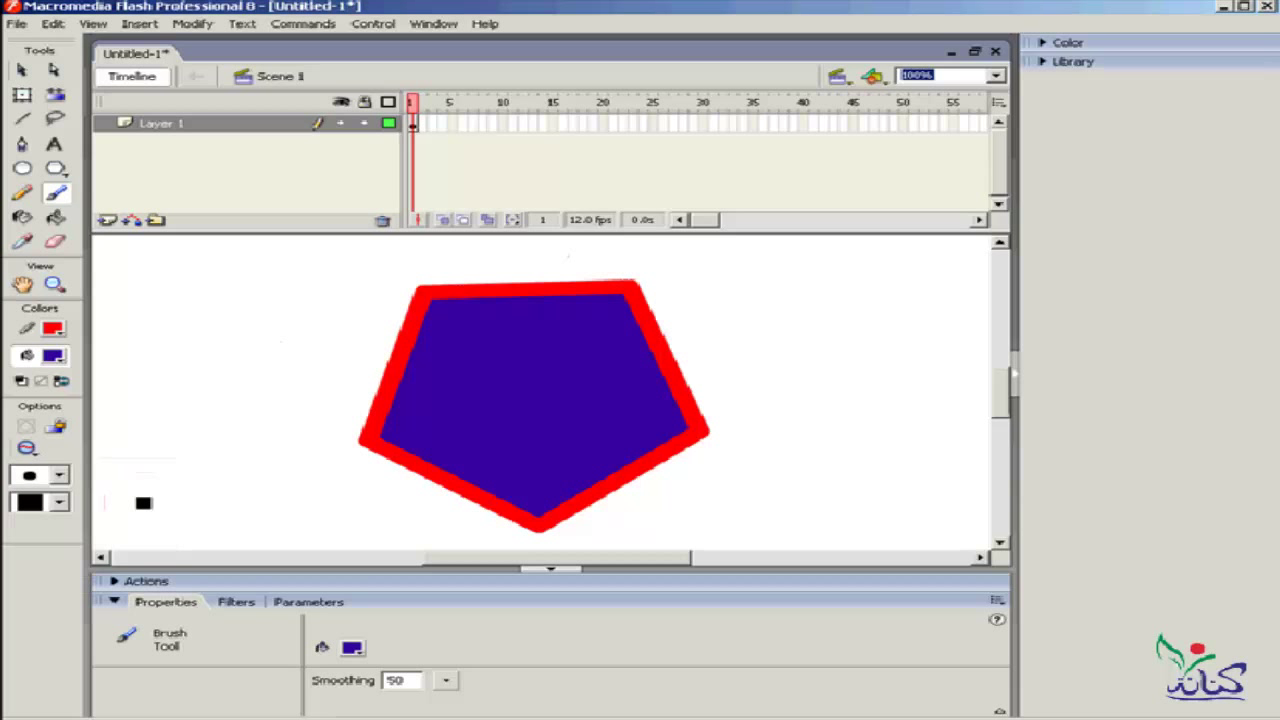
- Brush a looping cyan stroke across the pentagon, leaving its red outline untouched
{"action": "left_click", "coordinate": [354, 649]}
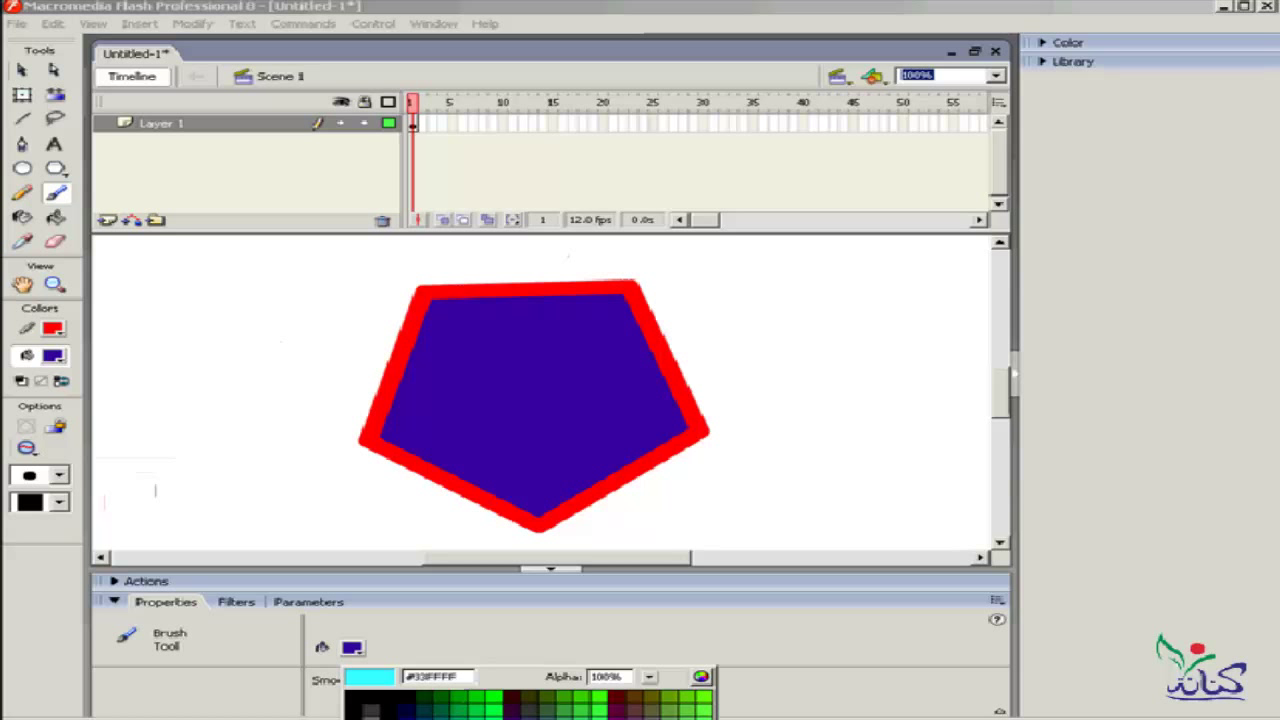
{"action": "left_click", "coordinate": [567, 710]}
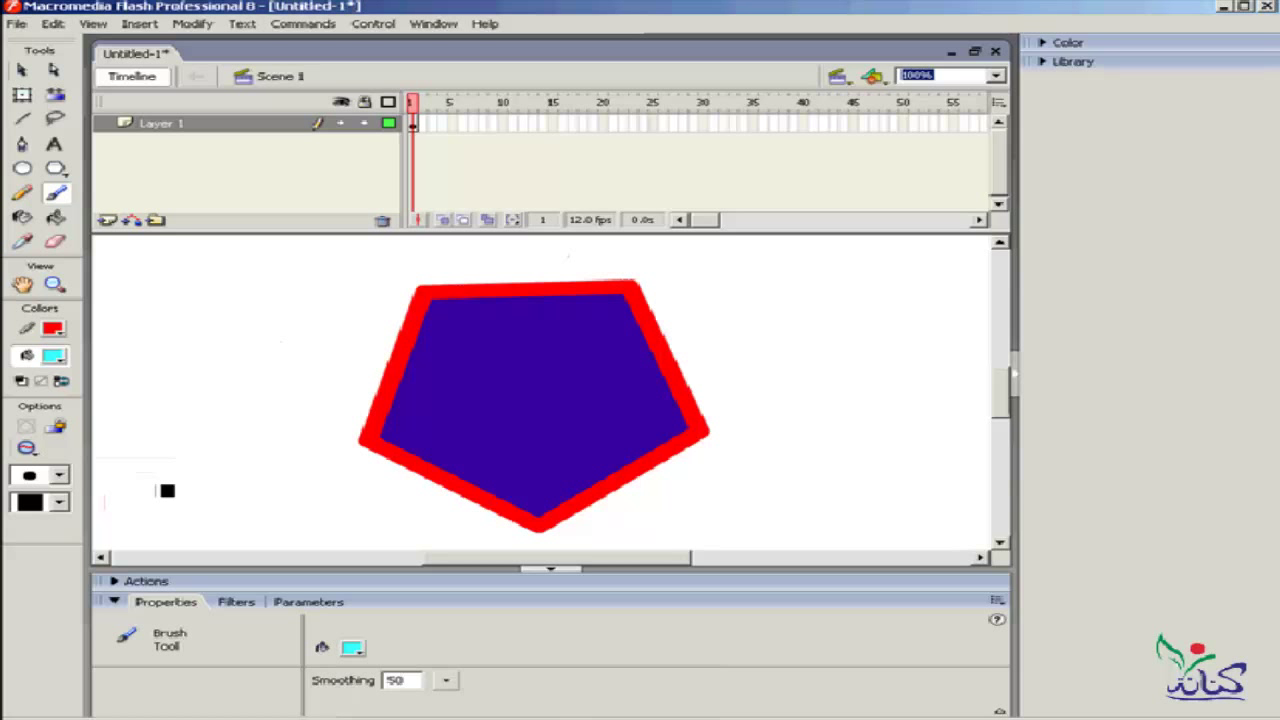
{"action": "mouse_move", "coordinate": [582, 394]}
{"action": "left_mouse_down"}
{"action": "mouse_move", "coordinate": [508, 349]}
{"action": "mouse_move", "coordinate": [694, 509]}
{"action": "mouse_move", "coordinate": [554, 540]}
{"action": "mouse_move", "coordinate": [486, 429]}
{"action": "mouse_move", "coordinate": [438, 432]}
{"action": "mouse_move", "coordinate": [329, 363]}
{"action": "mouse_move", "coordinate": [482, 266]}
{"action": "mouse_move", "coordinate": [531, 266]}
{"action": "mouse_move", "coordinate": [540, 352]}
{"action": "mouse_move", "coordinate": [514, 356]}
{"action": "left_mouse_up"}
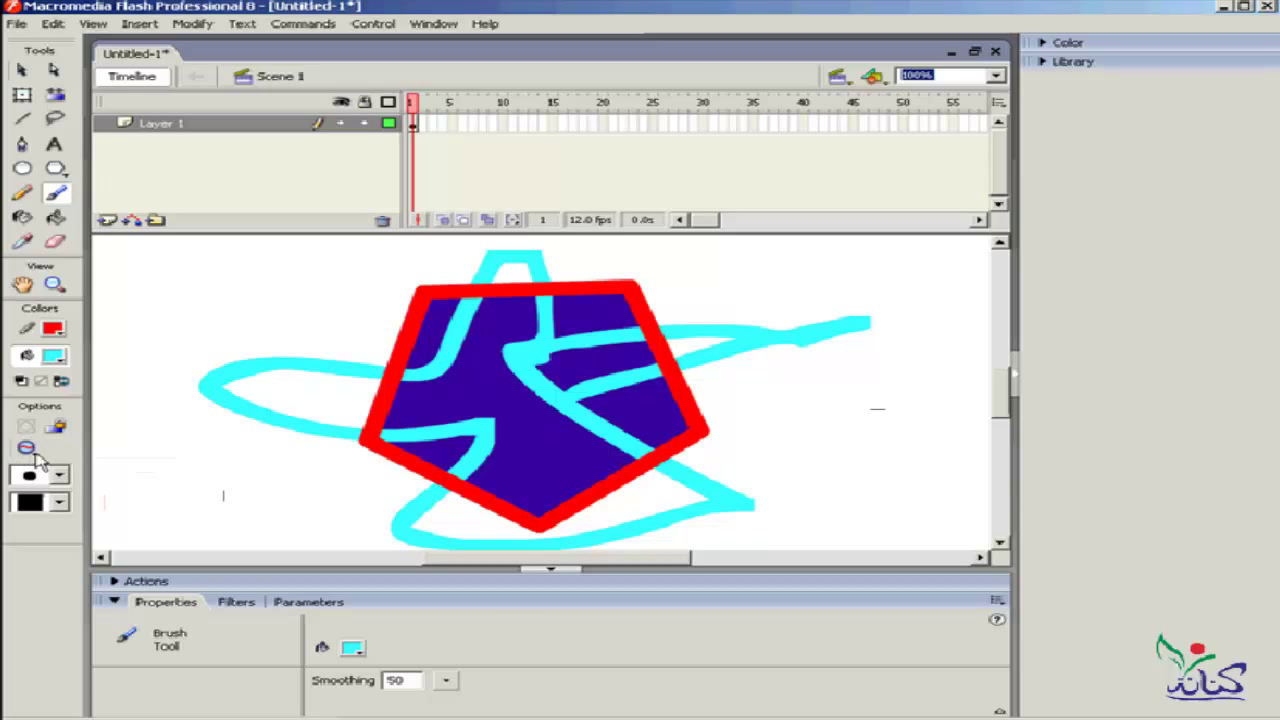
{"action": "left_click", "coordinate": [35, 456]}
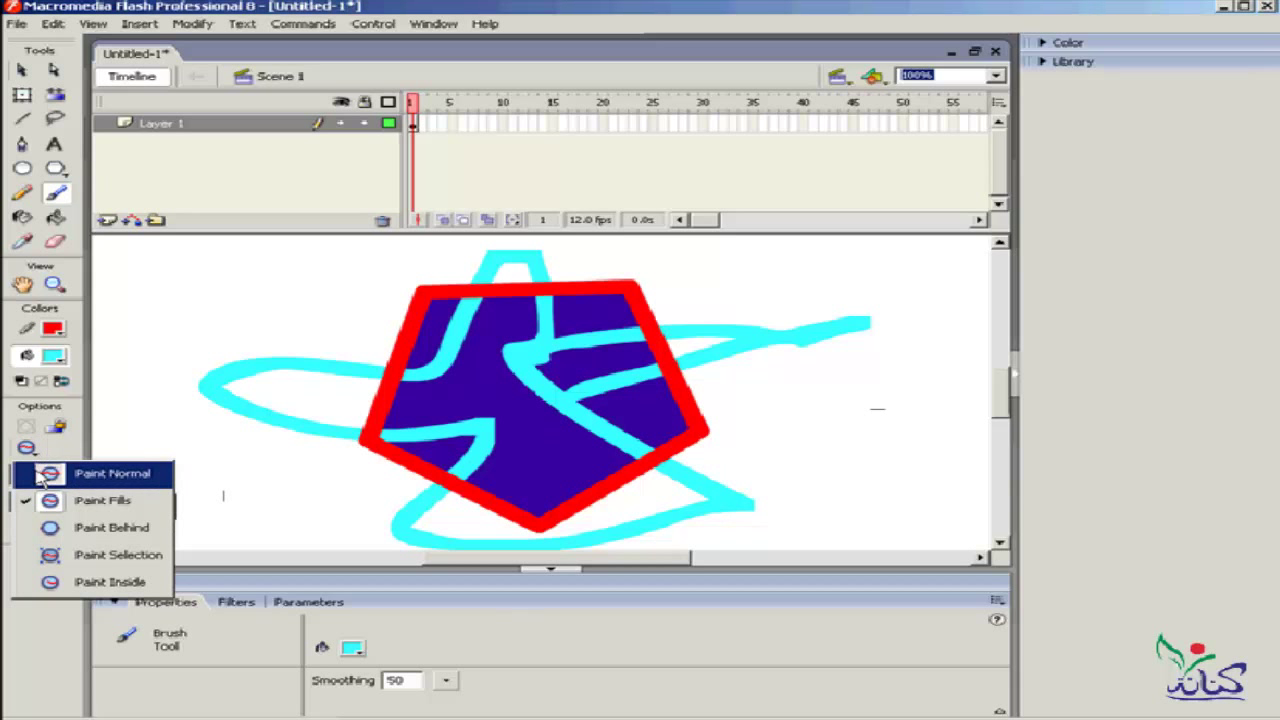
- Switch the brush to Paint Normal and paint cyan over the pentagon's top-right and lower-left red edges
{"action": "left_click", "coordinate": [38, 474]}
{"action": "left_click_drag", "start_coordinate": [691, 277], "coordinate": [641, 270]}
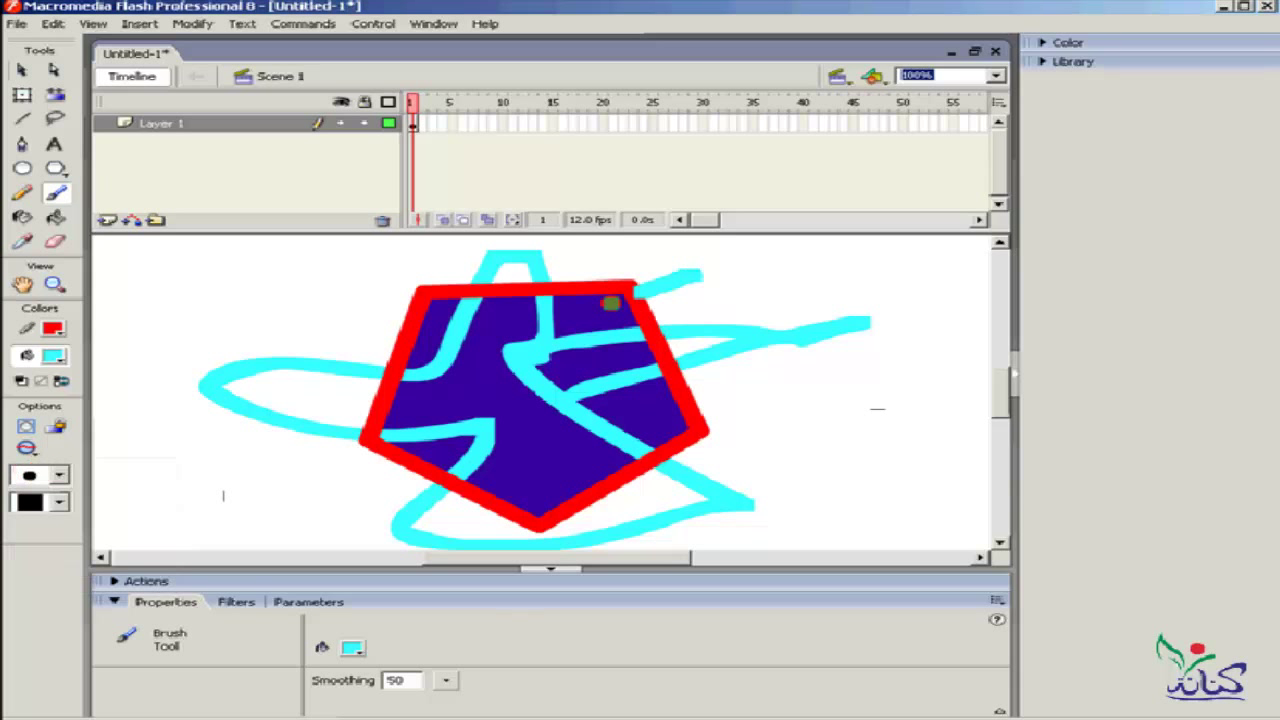
{"action": "left_click_drag", "start_coordinate": [594, 310], "coordinate": [661, 281]}
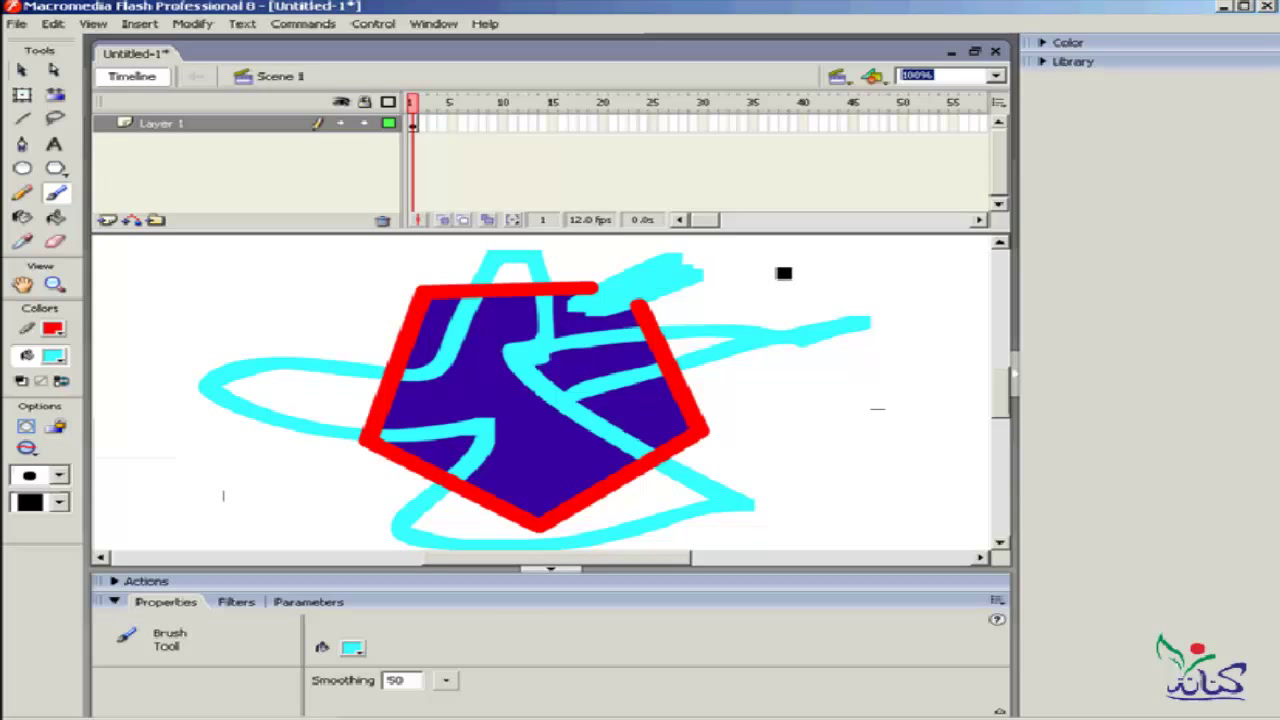
{"action": "mouse_move", "coordinate": [411, 474]}
{"action": "left_mouse_down"}
{"action": "mouse_move", "coordinate": [459, 446]}
{"action": "mouse_move", "coordinate": [354, 424]}
{"action": "mouse_move", "coordinate": [349, 434]}
{"action": "mouse_move", "coordinate": [420, 380]}
{"action": "mouse_move", "coordinate": [345, 406]}
{"action": "mouse_move", "coordinate": [408, 346]}
{"action": "mouse_move", "coordinate": [423, 290]}
{"action": "mouse_move", "coordinate": [486, 295]}
{"action": "mouse_move", "coordinate": [441, 325]}
{"action": "mouse_move", "coordinate": [466, 277]}
{"action": "mouse_move", "coordinate": [420, 337]}
{"action": "mouse_move", "coordinate": [503, 314]}
{"action": "mouse_move", "coordinate": [454, 323]}
{"action": "left_mouse_up"}
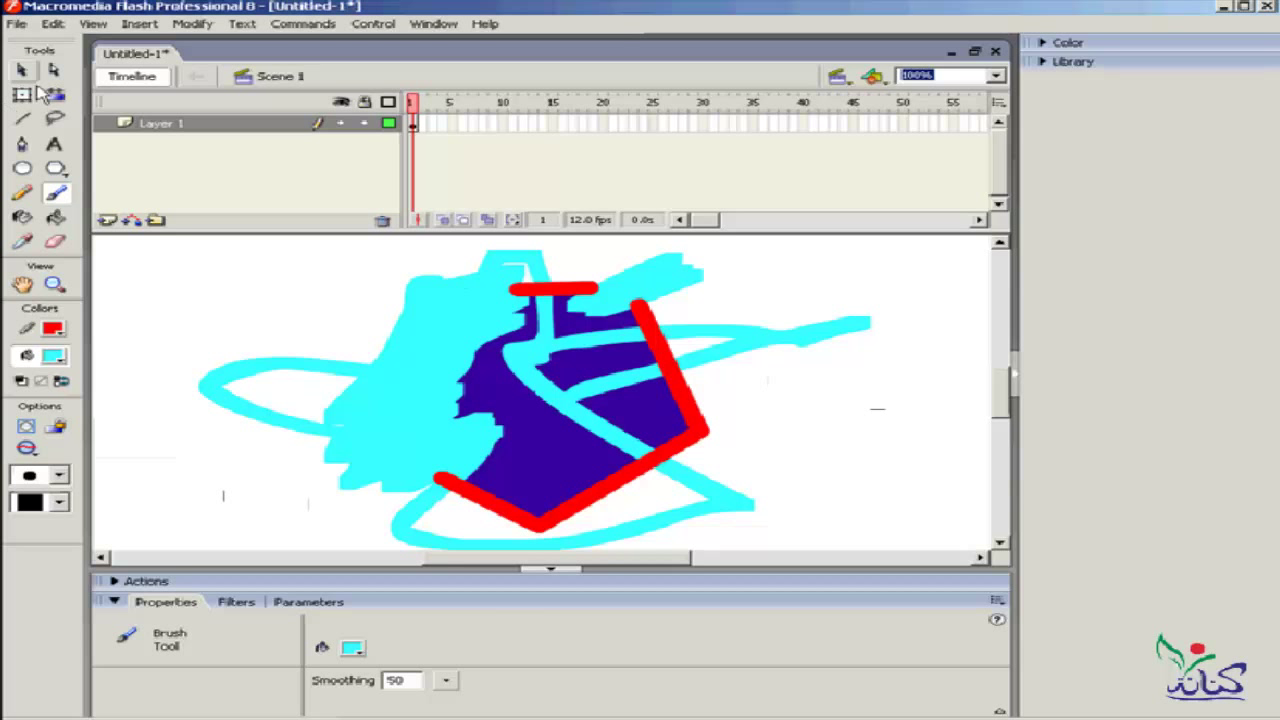
- Marquee-select the pentagon and all cyan strokes, then delete them
{"action": "left_click", "coordinate": [22, 70]}
{"action": "left_click_drag", "start_coordinate": [937, 254], "coordinate": [160, 556]}
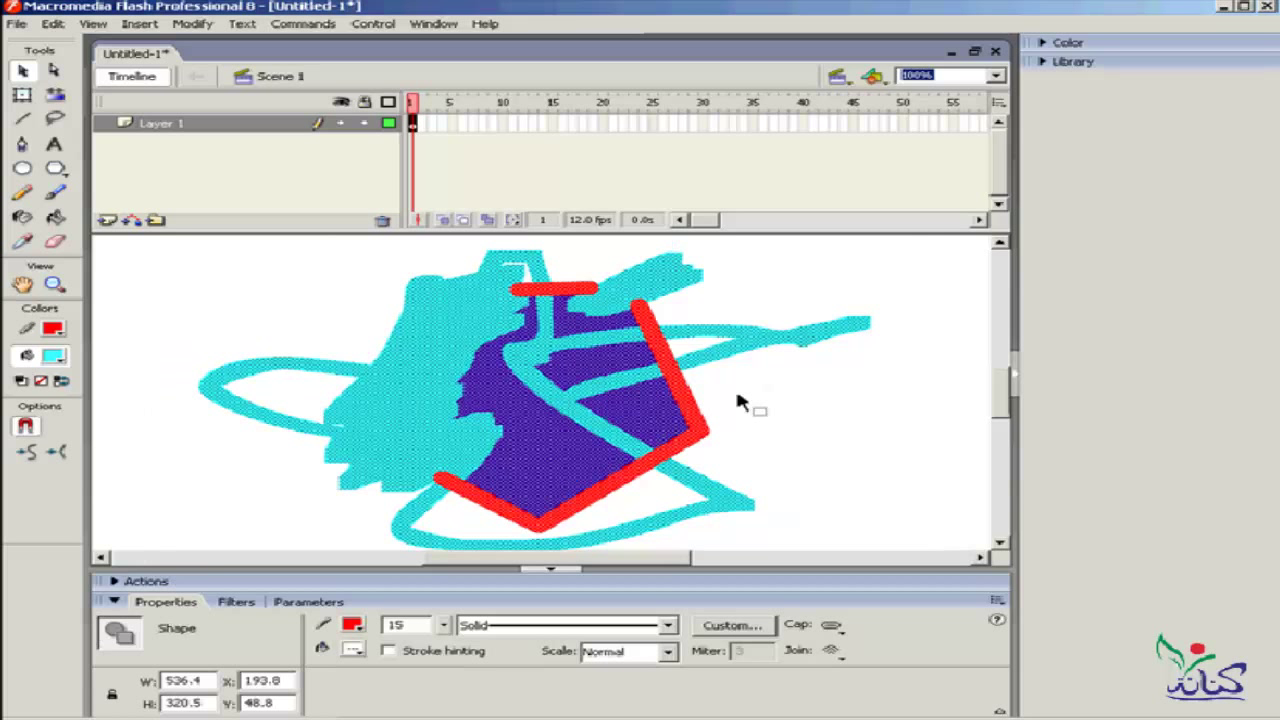
{"action": "key", "text": "Delete"}
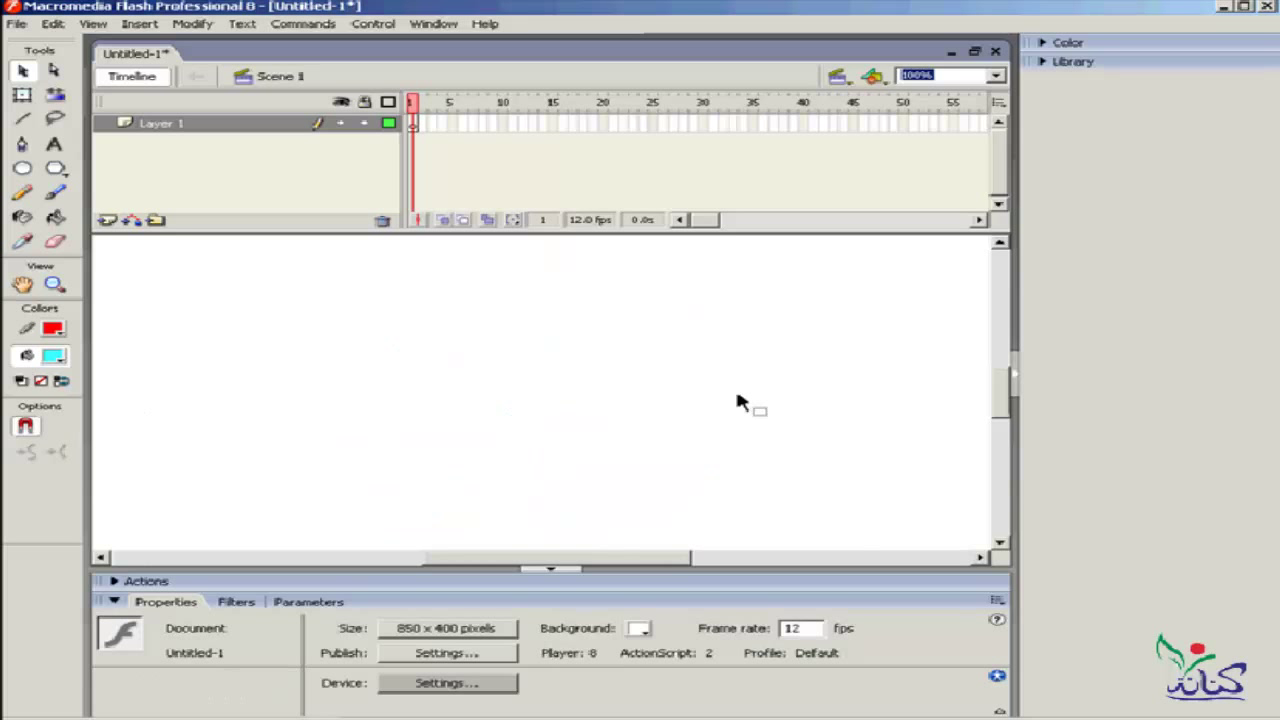